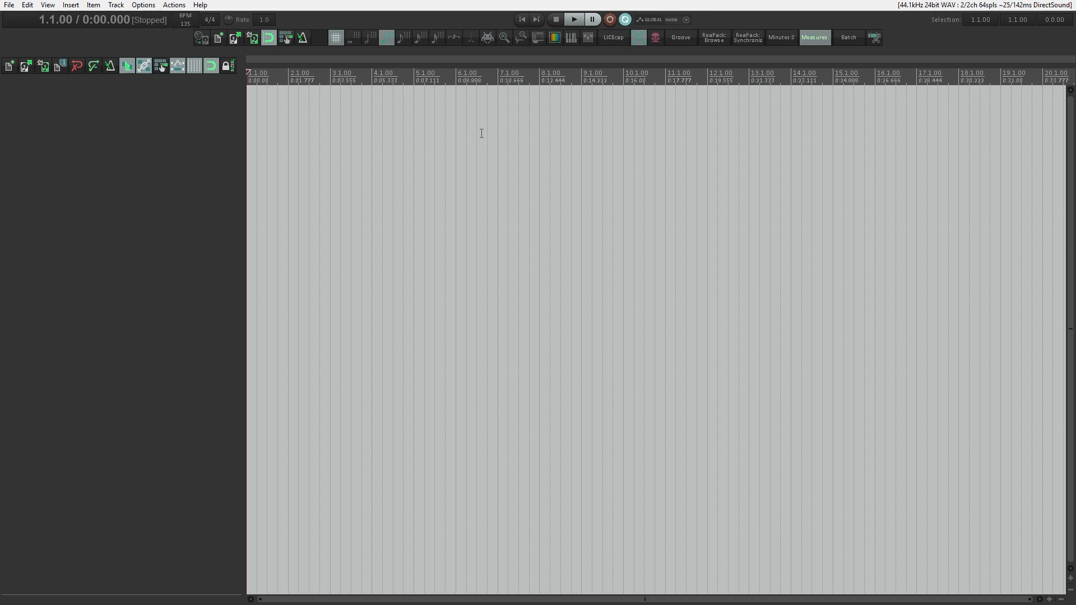
Add a new track, increase its height and name it Main Mic 1
key("ctrl+t")
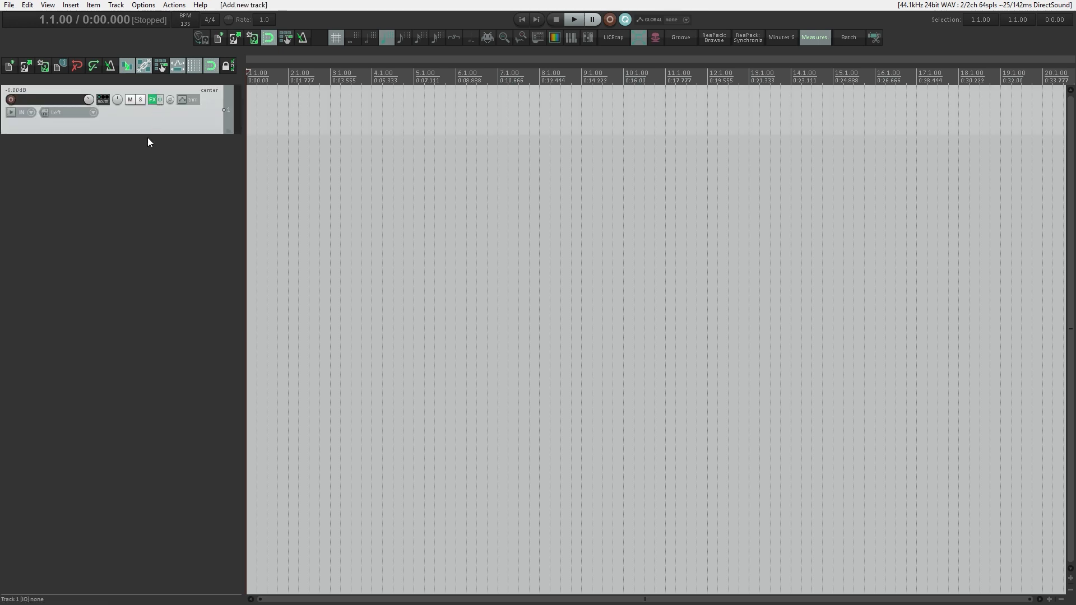
left_click_drag(149, 140, 142, 233)
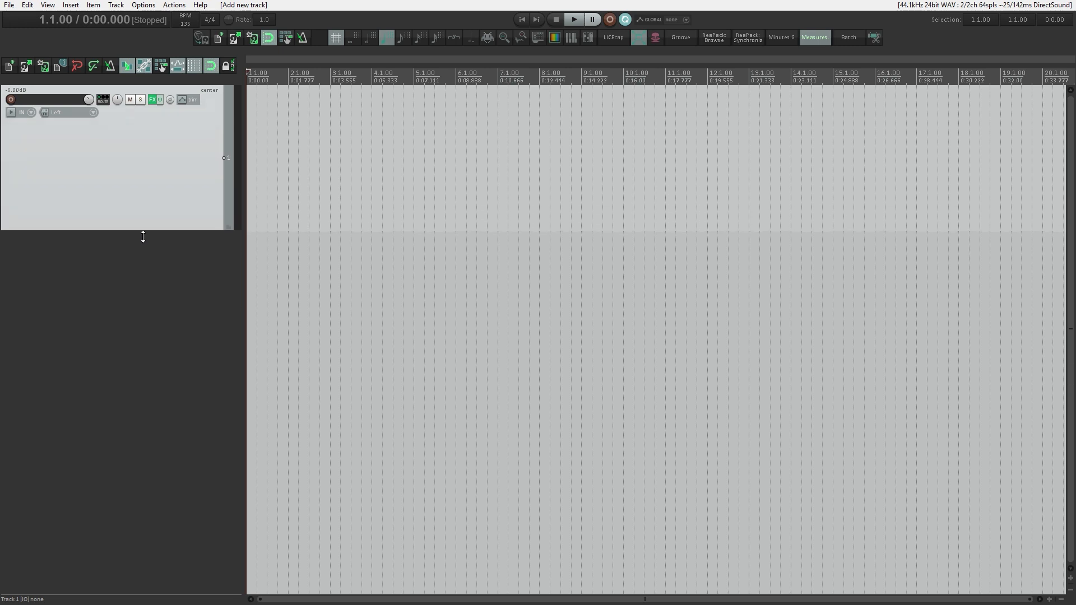
double_click(45, 100)
type("Main Mic 1")
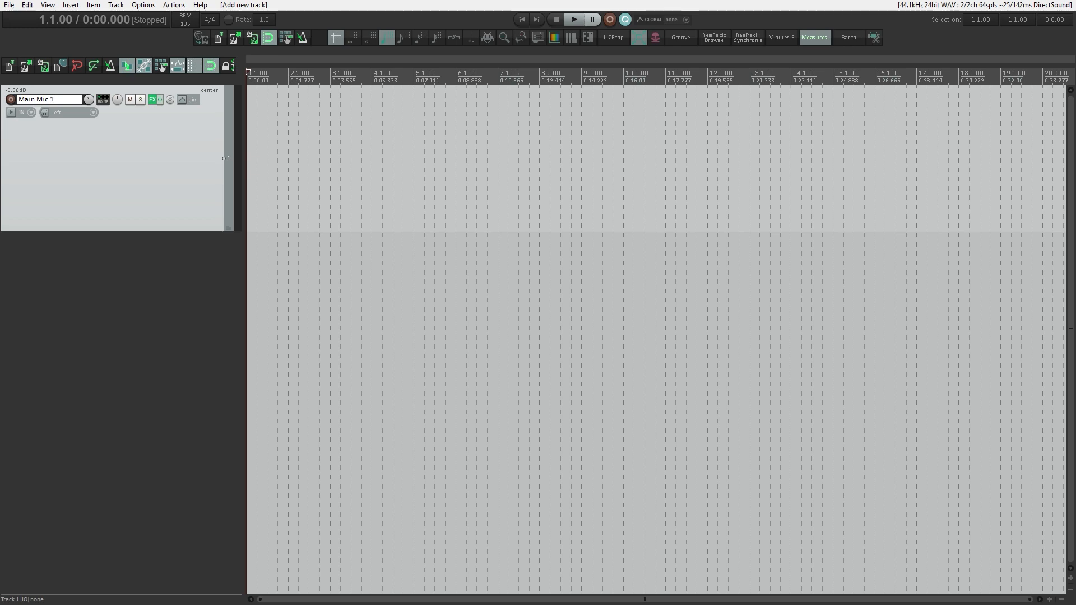
key("Return")
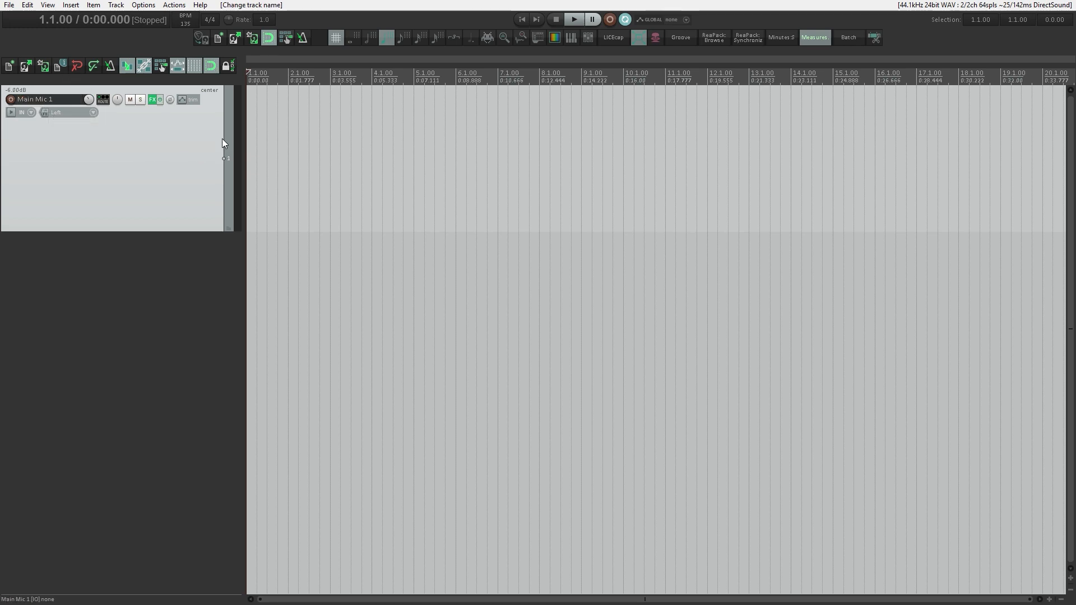
key("ctrl+t")
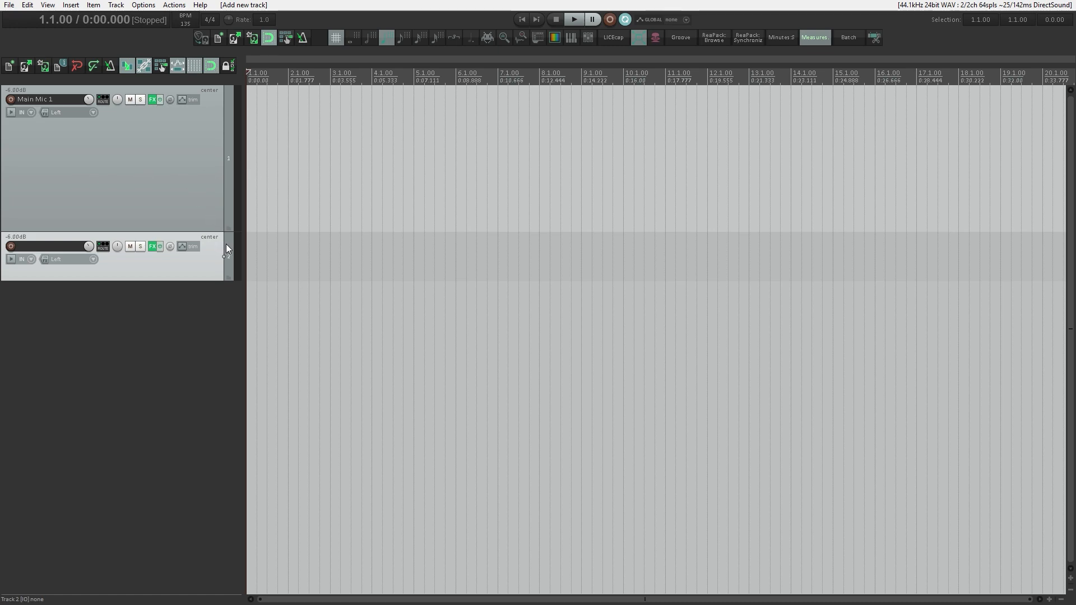
key("Delete")
left_click(527, 331)
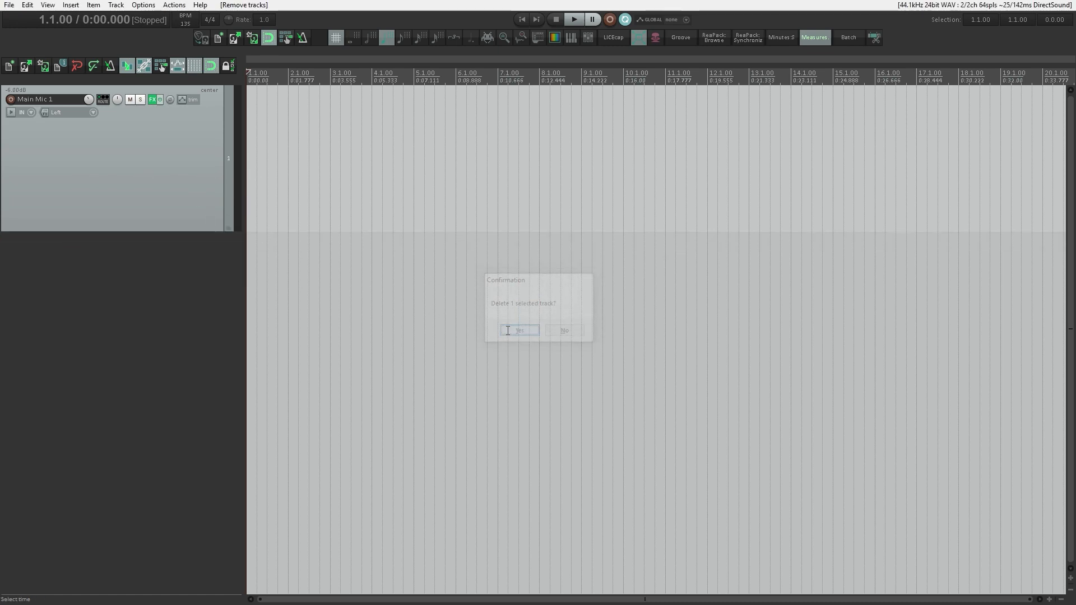
Duplicate the Main Mic 1 track and rename the copy Main Mic 2
left_click(219, 150)
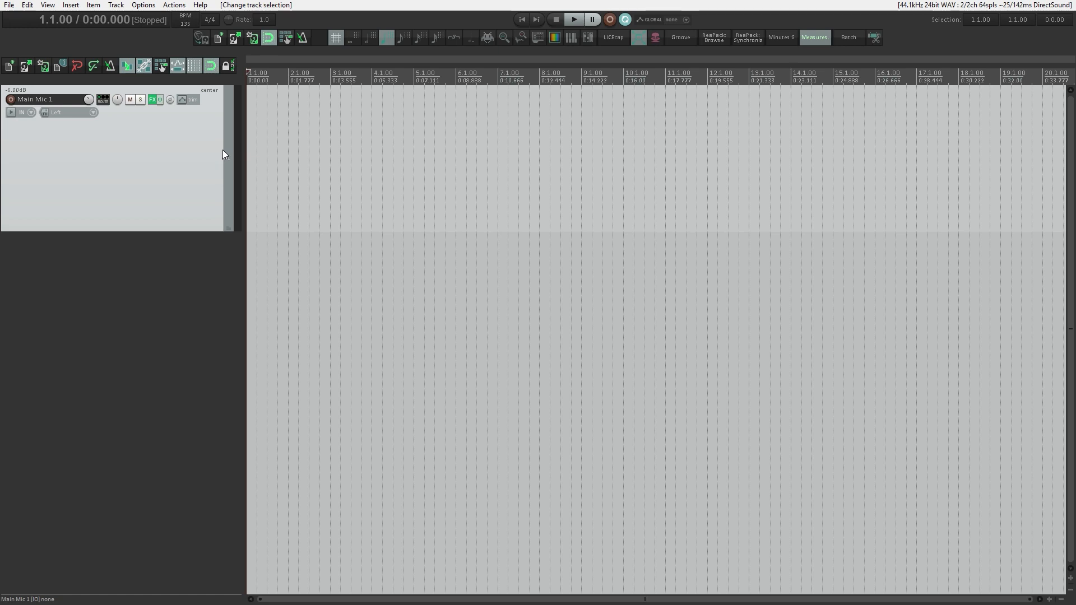
key("ctrl+d")
double_click(72, 247)
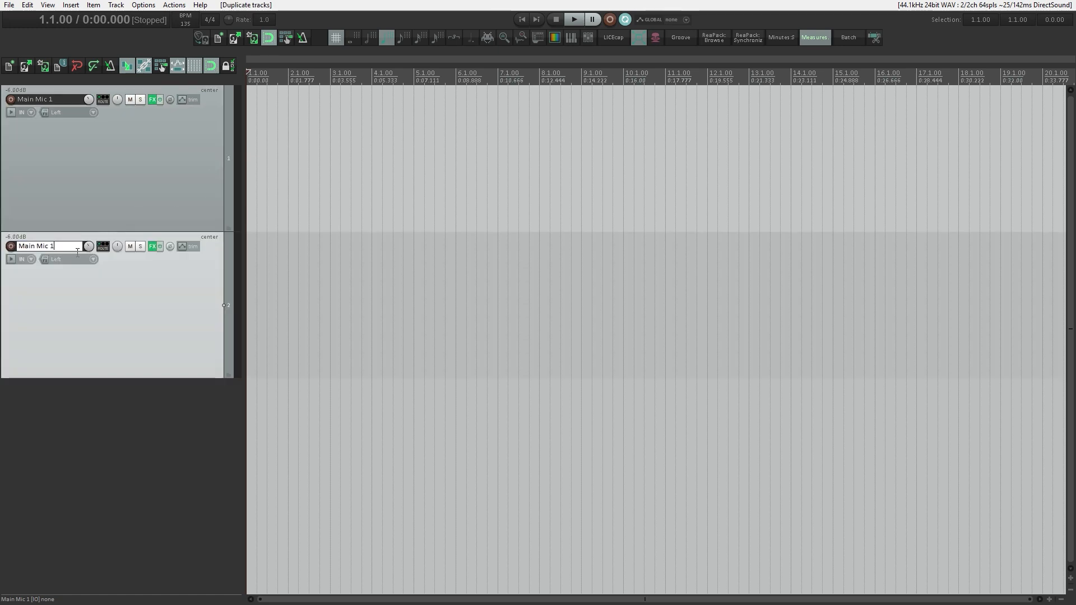
type("2")
key("Return")
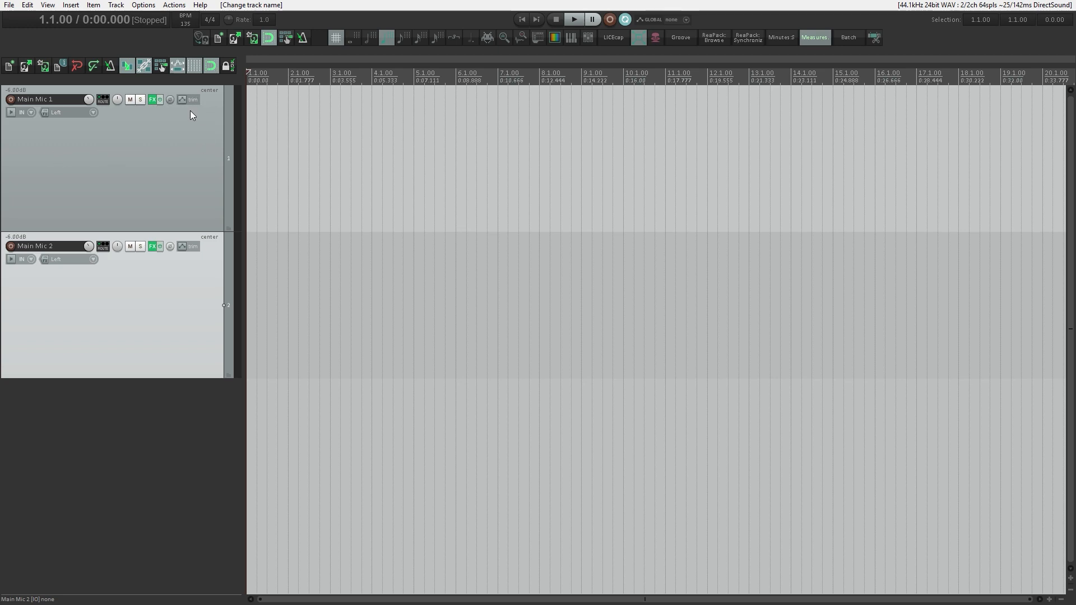
Enable the High Pass 60hz effect in the Main Mic 1 effects chain
left_click(151, 103)
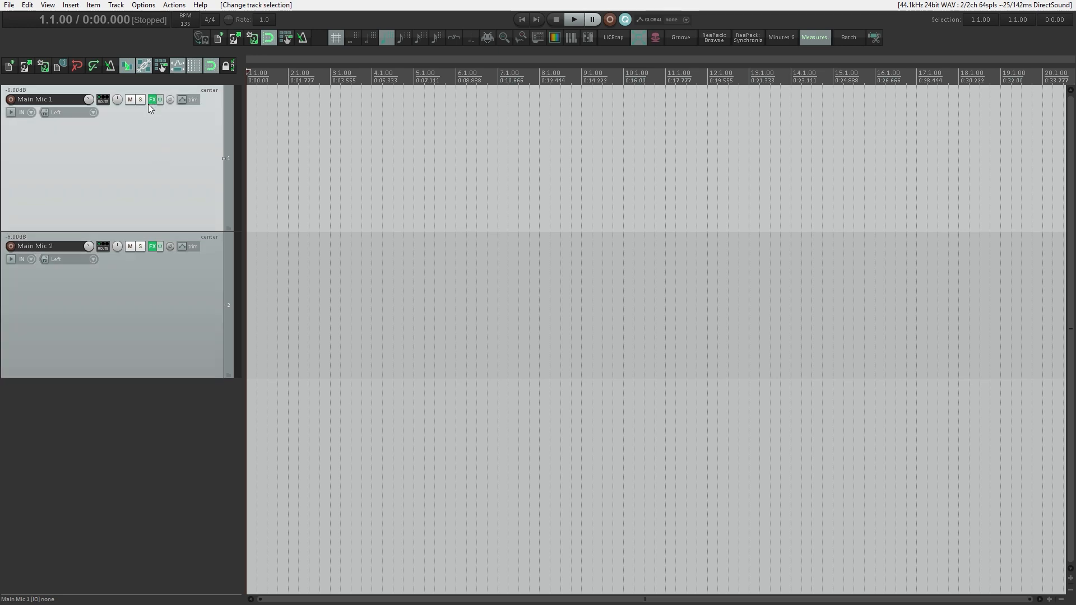
left_click(150, 99)
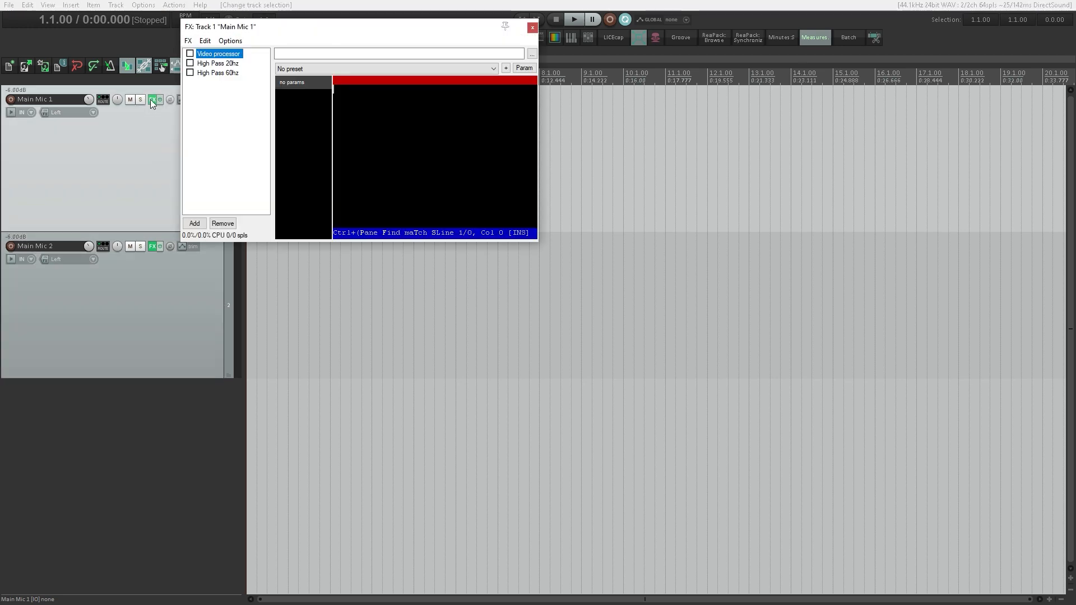
left_click(208, 75)
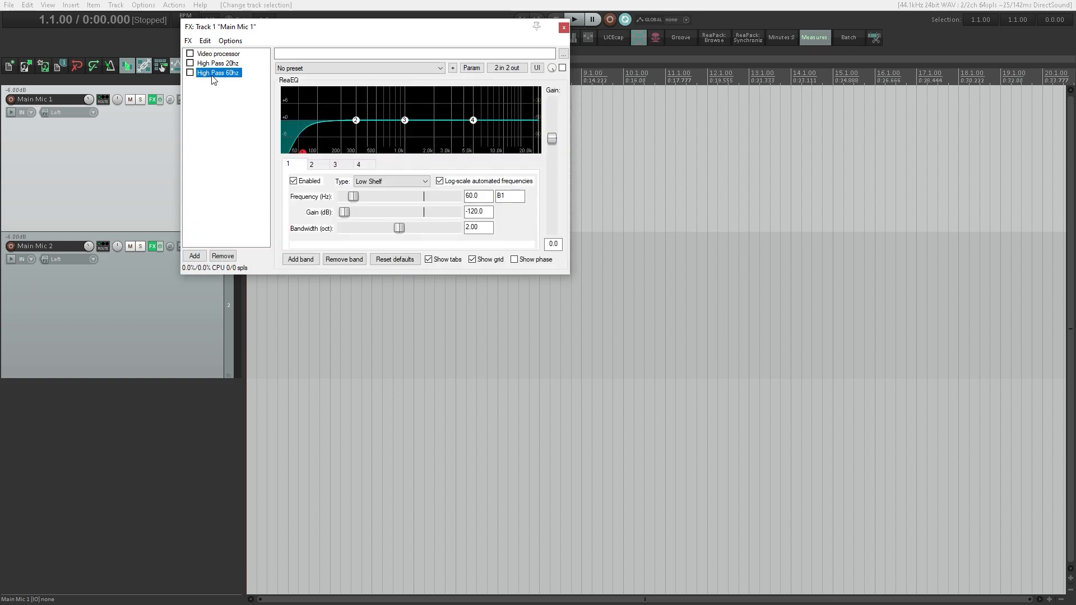
left_click(190, 73)
Add ReaEQ to the Main Mic 1 effects chain and close its floating window
double_click(229, 125)
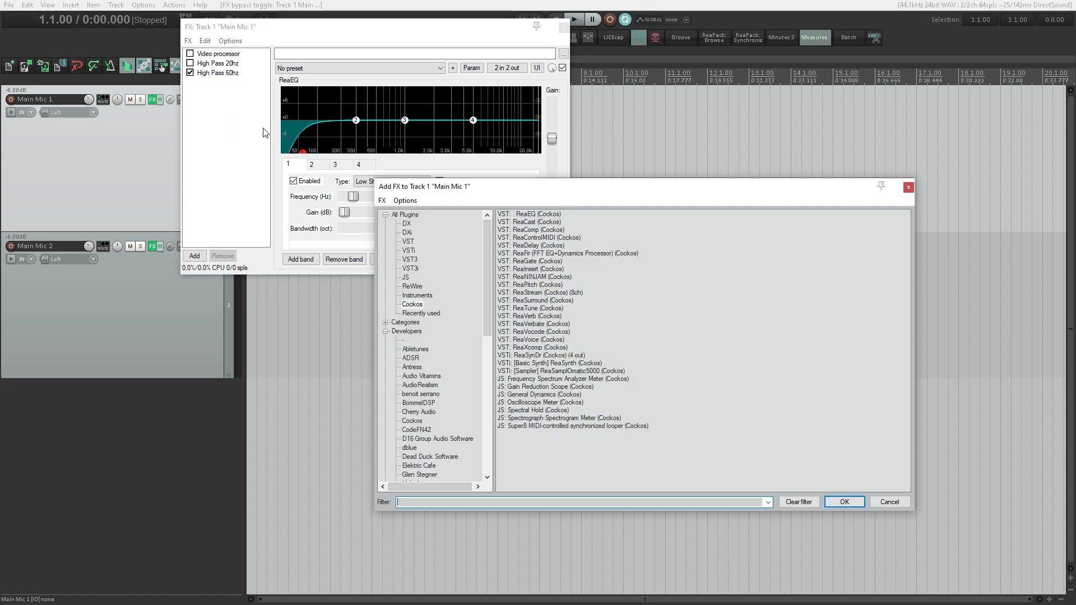
double_click(529, 214)
left_click_drag(216, 310, 654, 180)
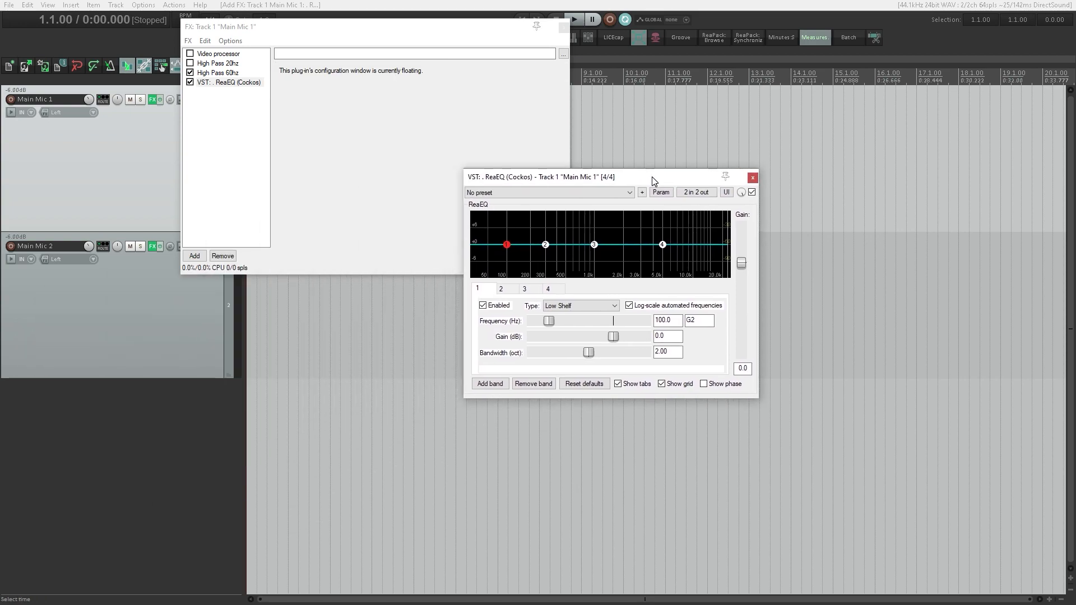
left_click(751, 178)
Embed the ReaEQ interface in the Main Mic 1 track control panel and try moving its bands there
left_click_drag(301, 32, 592, 68)
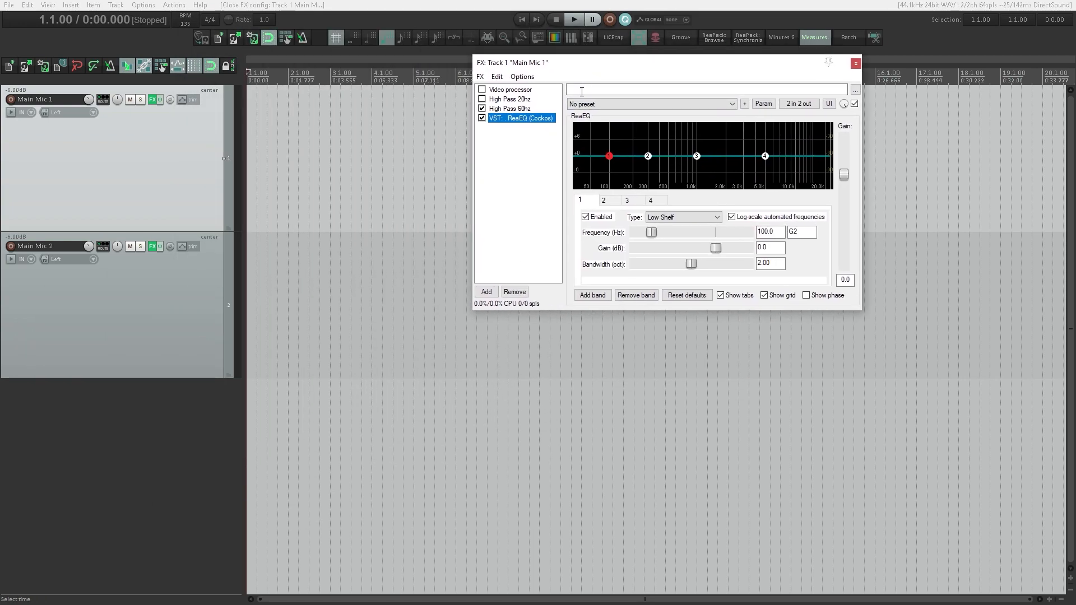
right_click(516, 118)
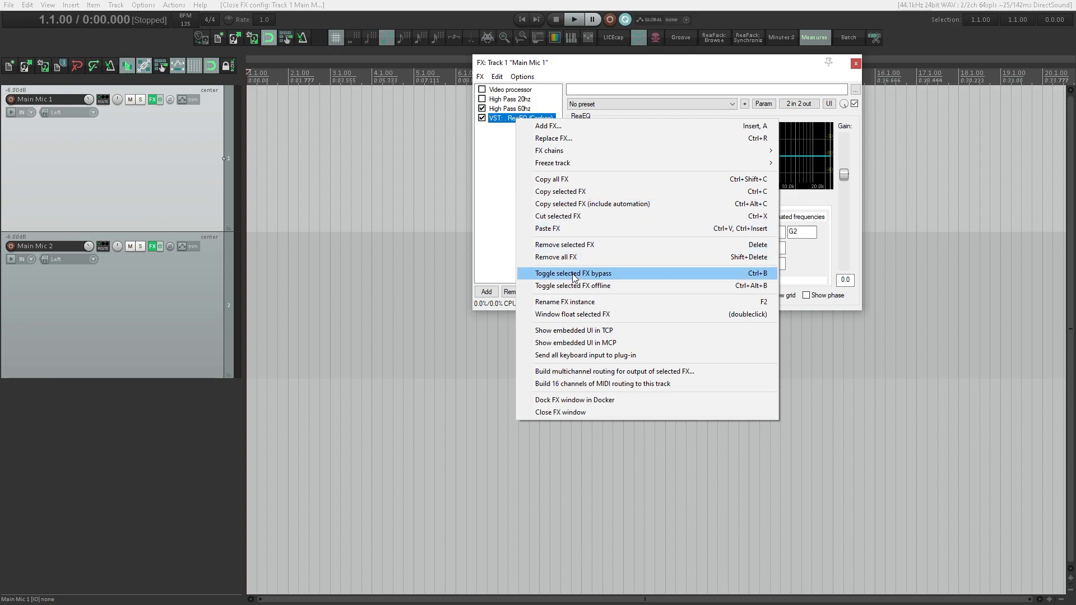
left_click(587, 331)
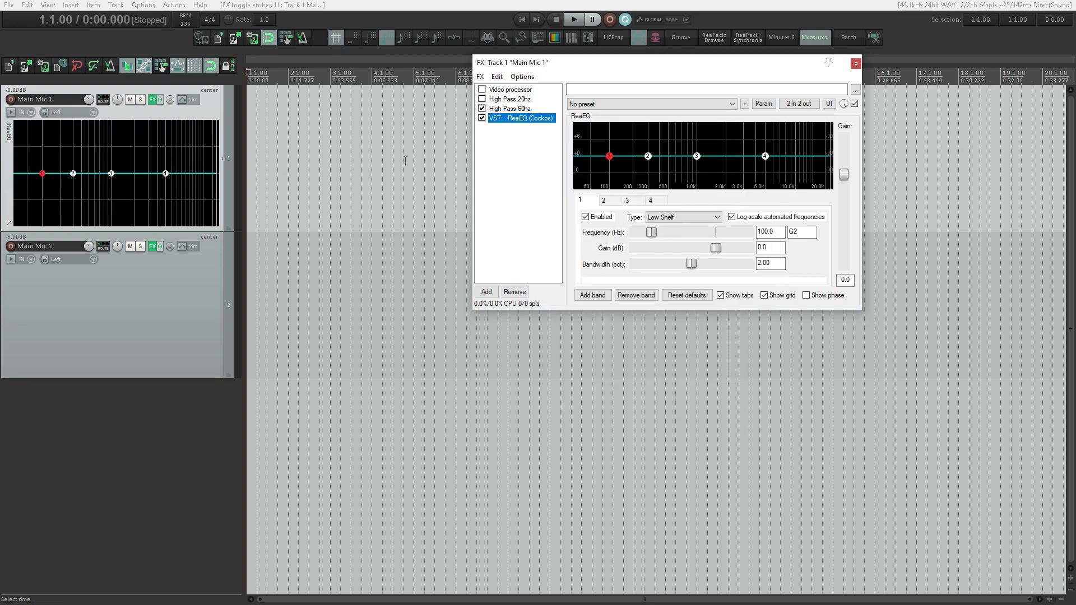
left_click(856, 64)
left_click_drag(73, 173, 178, 181)
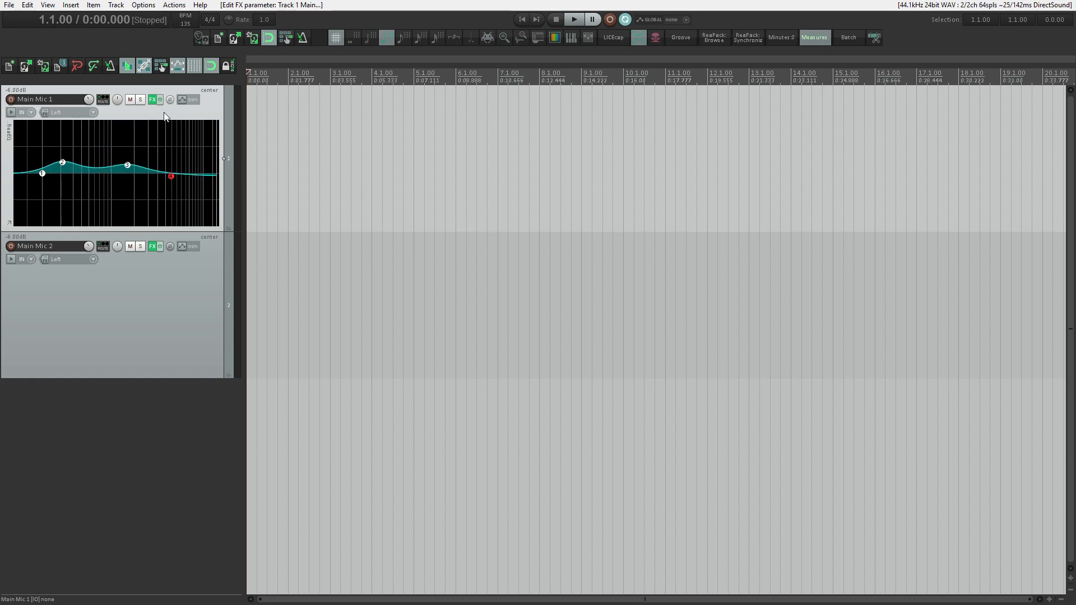
Add ReaComp to the Main Mic 1 effects chain and embed its interface in the track control panel
left_click(150, 99)
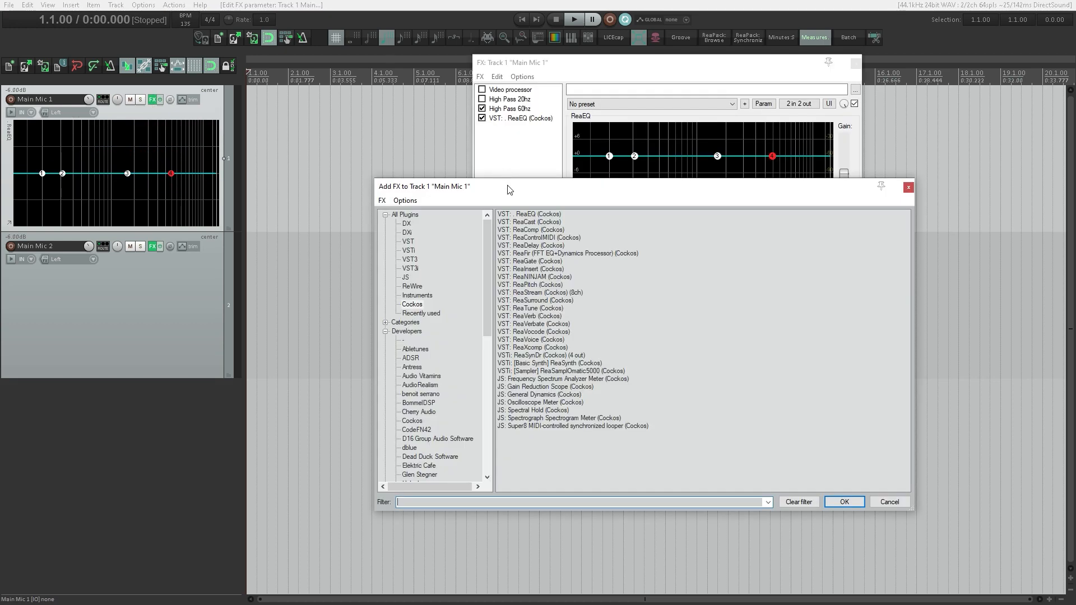
double_click(526, 229)
left_click_drag(184, 26, 573, 255)
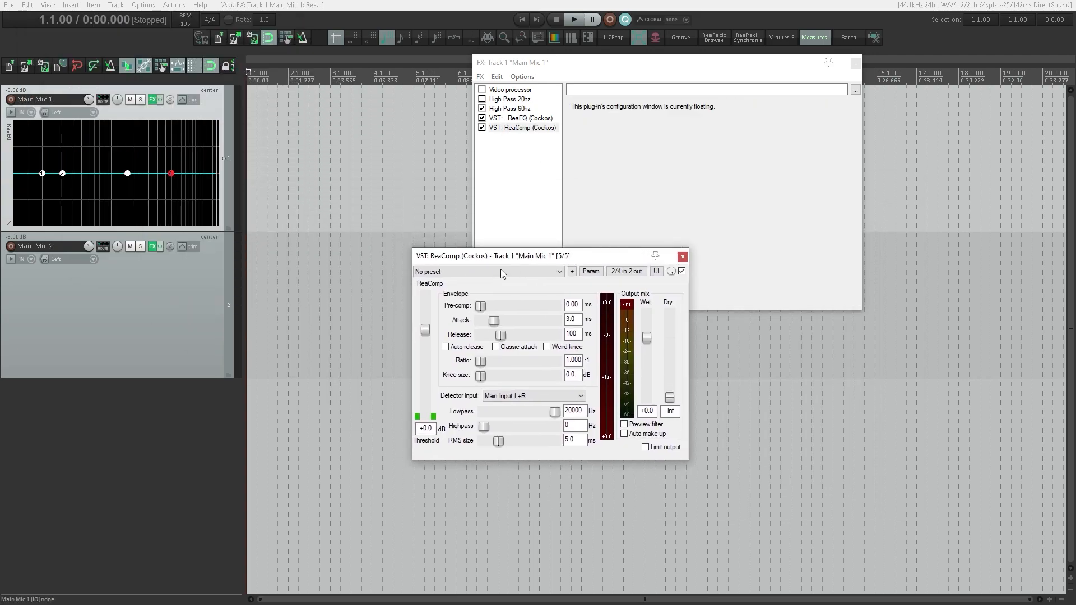
right_click(518, 130)
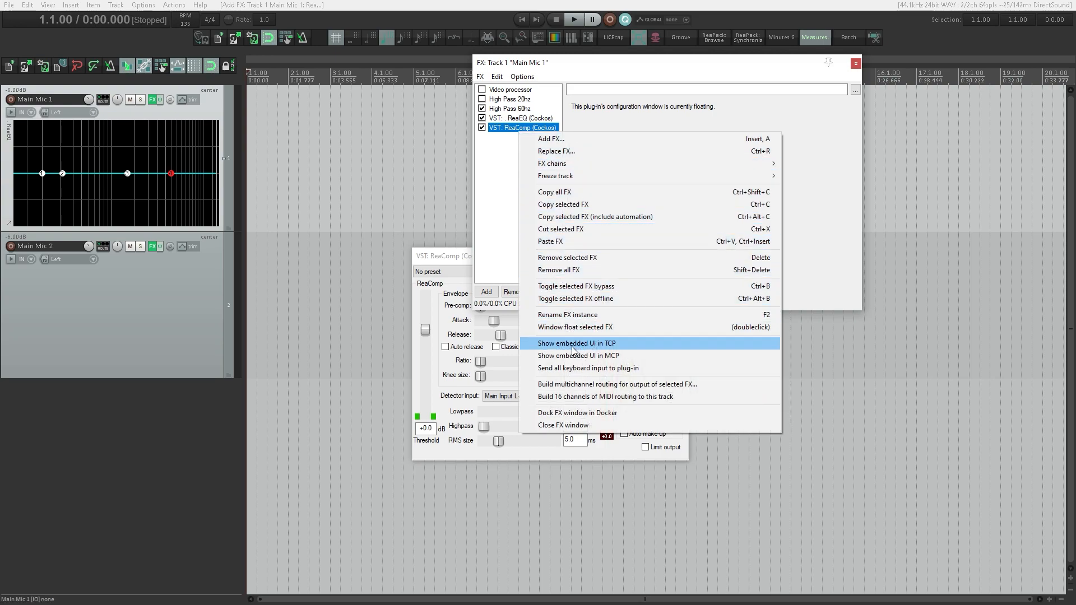
left_click(619, 345)
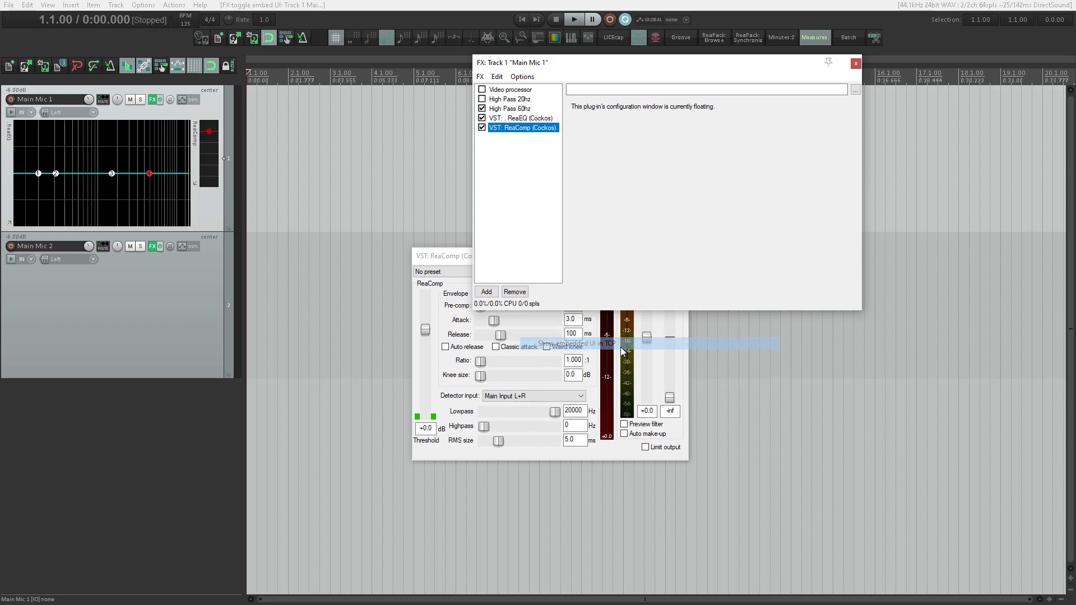
Lower the ReaComp threshold to about -13.8 dB using its embedded control on Main Mic 1, and close the effects chain window
left_click_drag(207, 161, 209, 139)
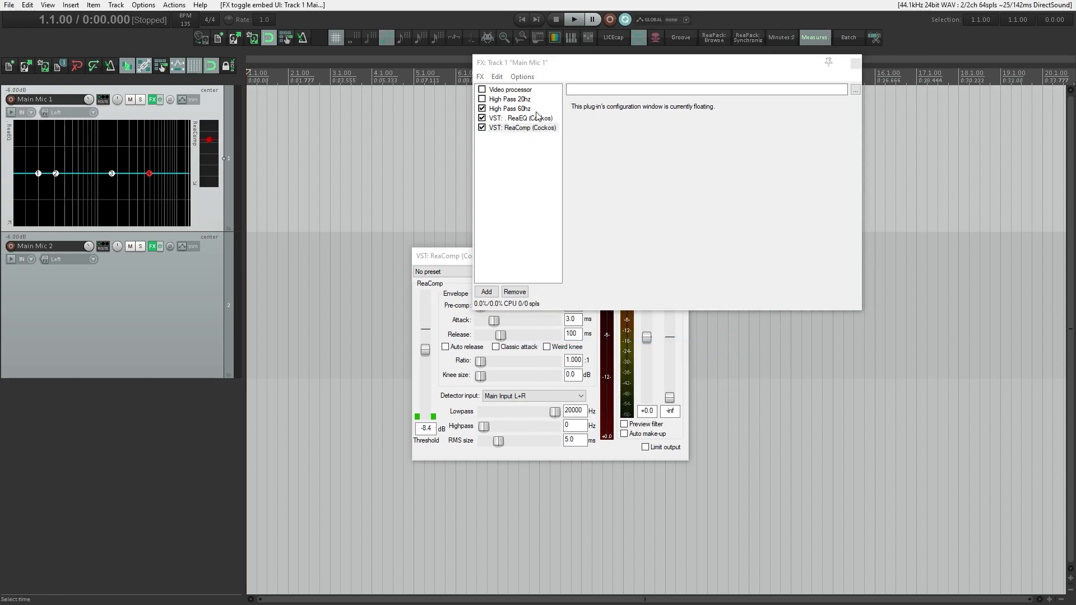
left_click(855, 63)
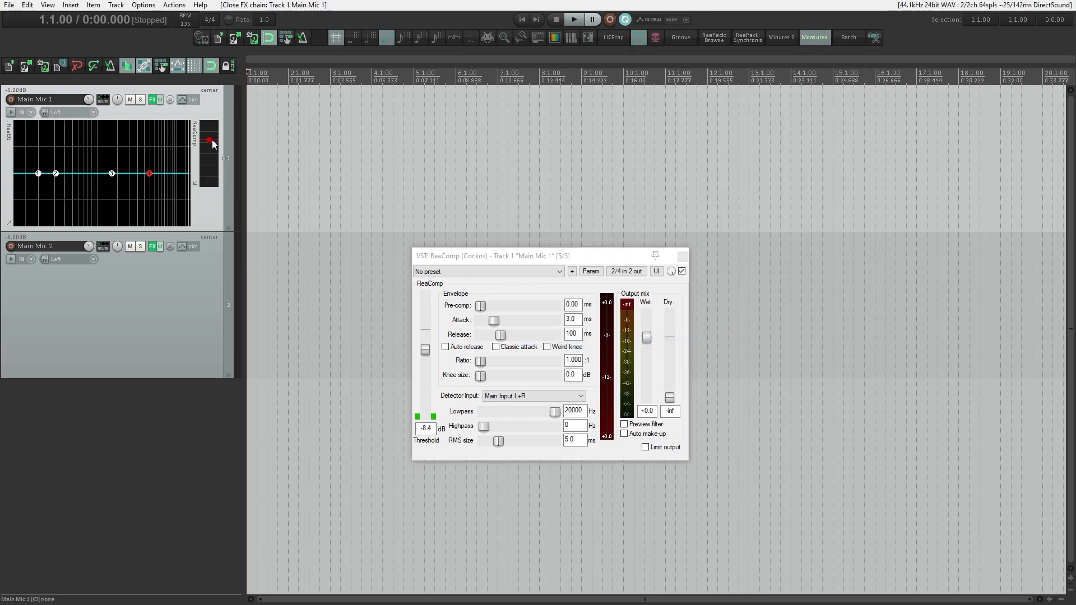
mouse_move(210, 160)
left_mouse_down()
mouse_move(209, 134)
mouse_move(212, 143)
left_mouse_up()
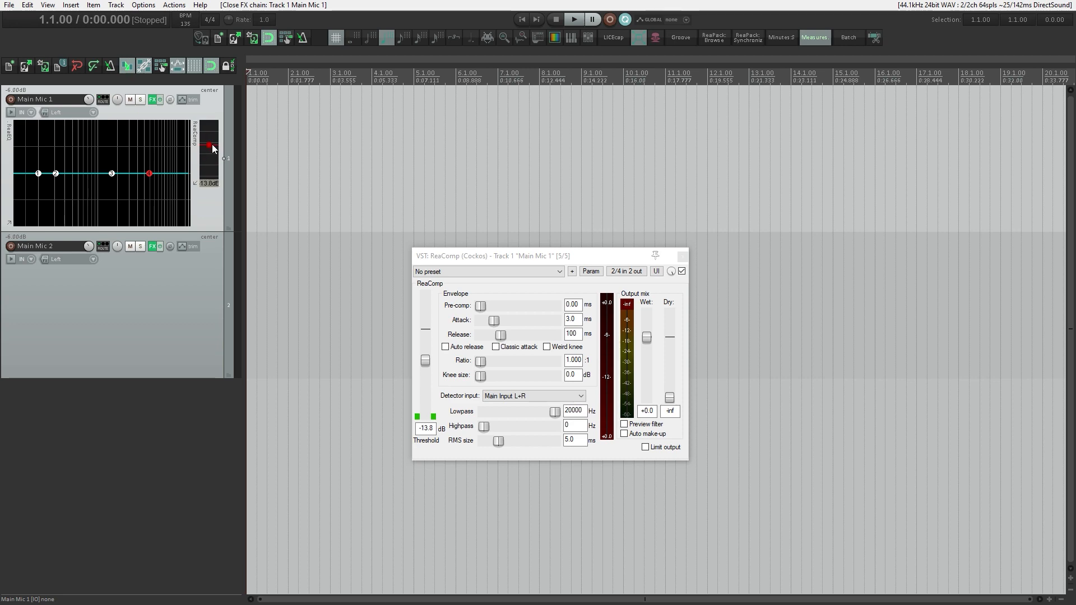
Set the ReaComp ratio to 4:1, slightly reduce the Main Mic 1 track height and close the compressor window
double_click(573, 360)
type("4")
key("Return")
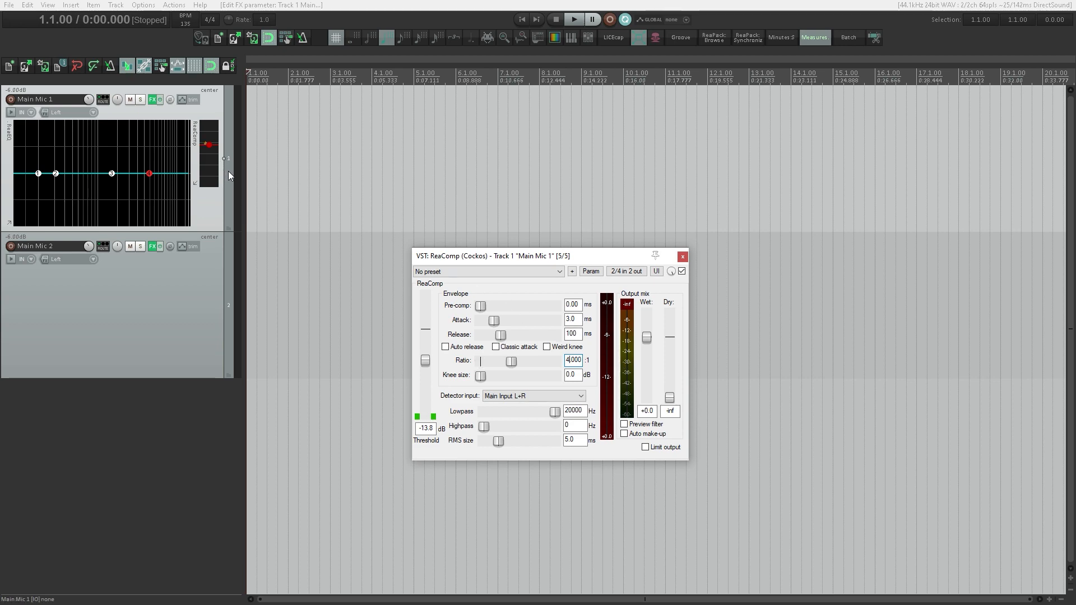
mouse_move(196, 231)
left_mouse_down()
mouse_move(194, 207)
mouse_move(191, 222)
left_mouse_up()
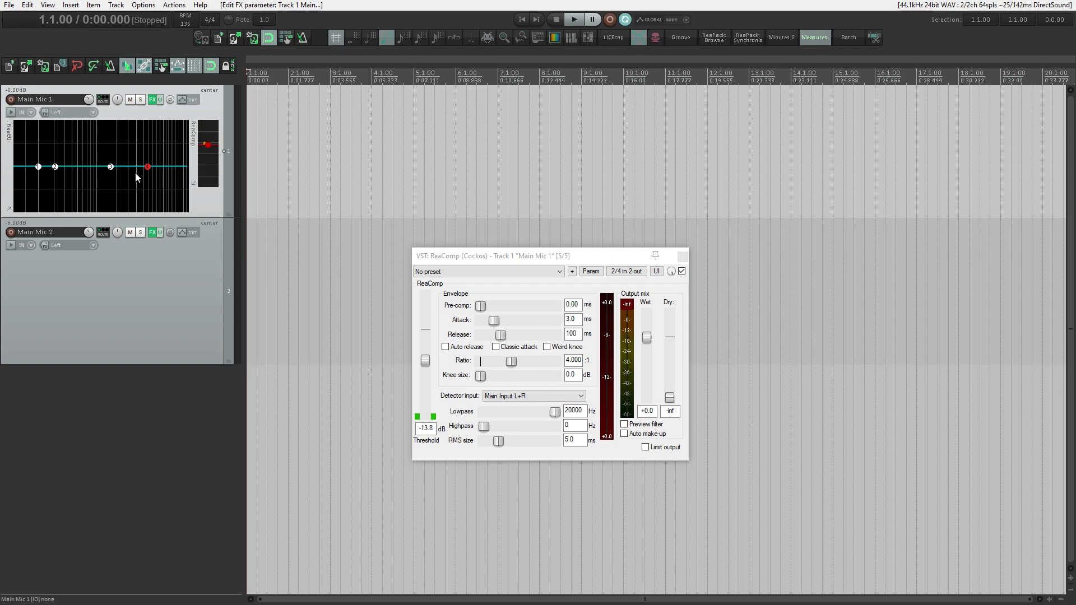
left_click(681, 257)
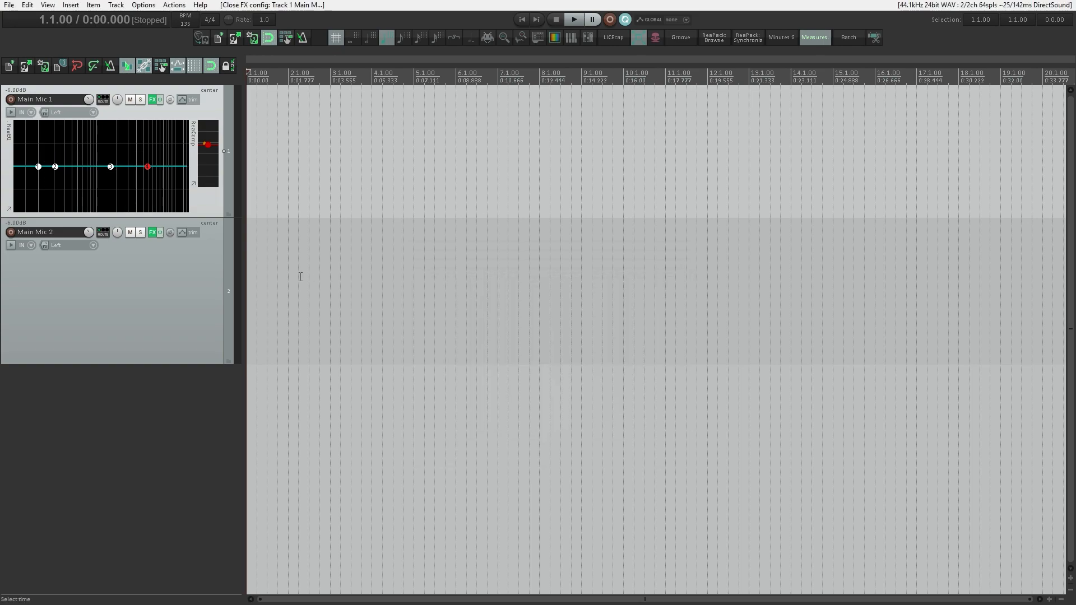
Replace the Main Mic 2 track with a fresh duplicate of Main Mic 1, effects included, named Main Mic 2
left_click(231, 252)
key("Delete")
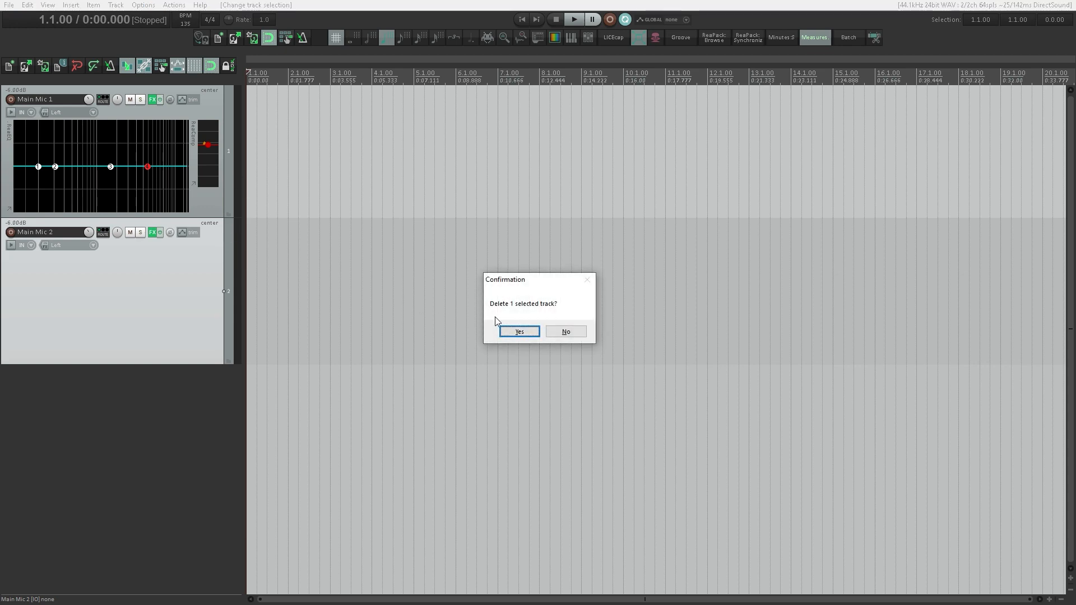
left_click(507, 330)
key("ctrl+alt+d")
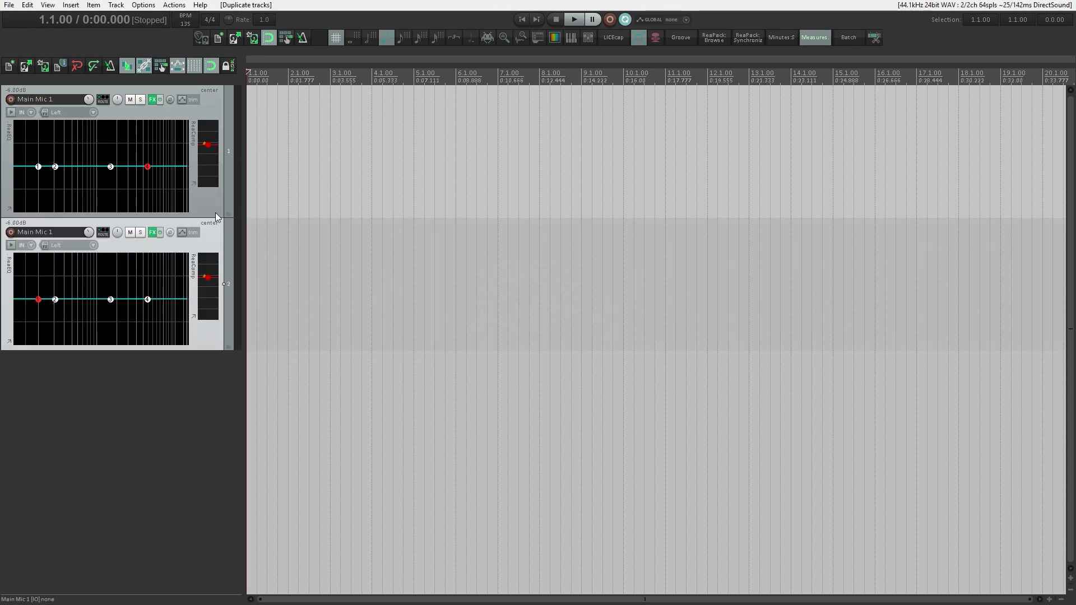
double_click(73, 234)
type("2")
key("Return")
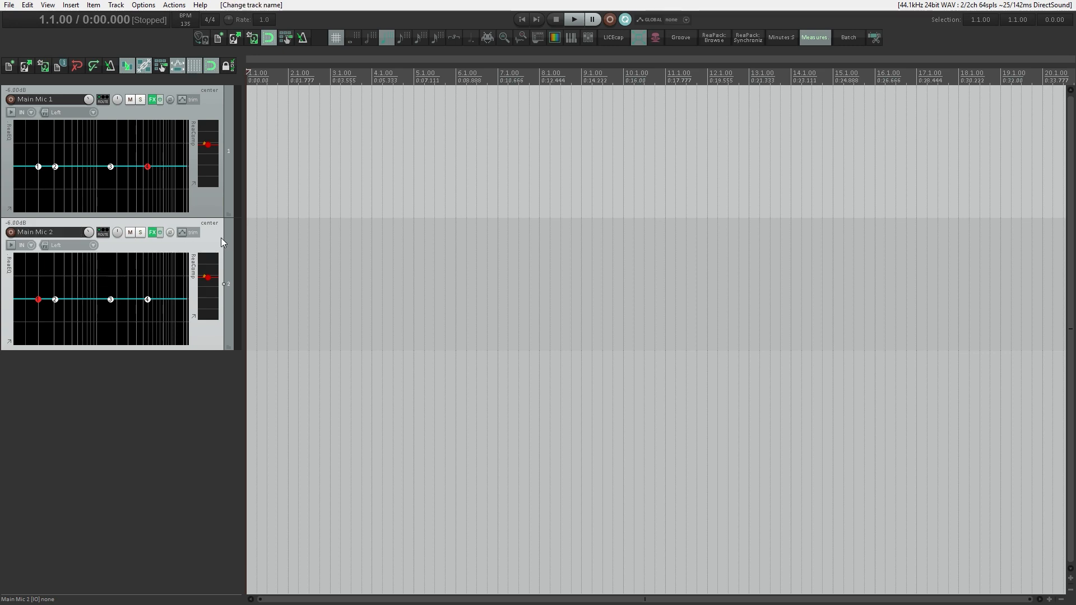
Add a third track below the mic tracks and name it Music
left_click(166, 419)
double_click(166, 419)
type("Music")
key("Return")
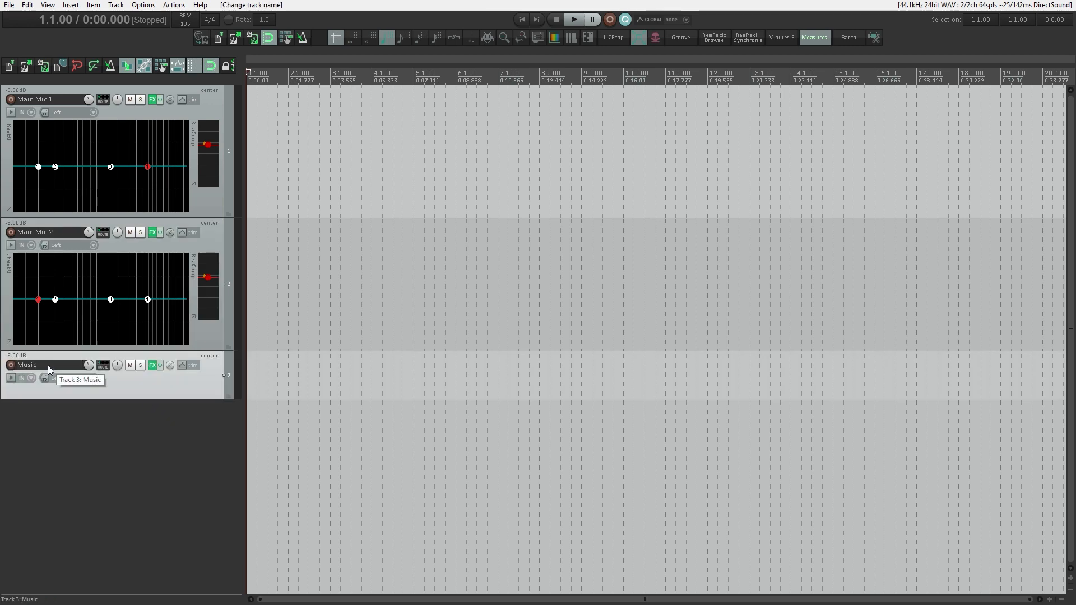
Add ReaComp to the Music track's effects chain, keeping its floating window open and closing the chain window
left_click(154, 368)
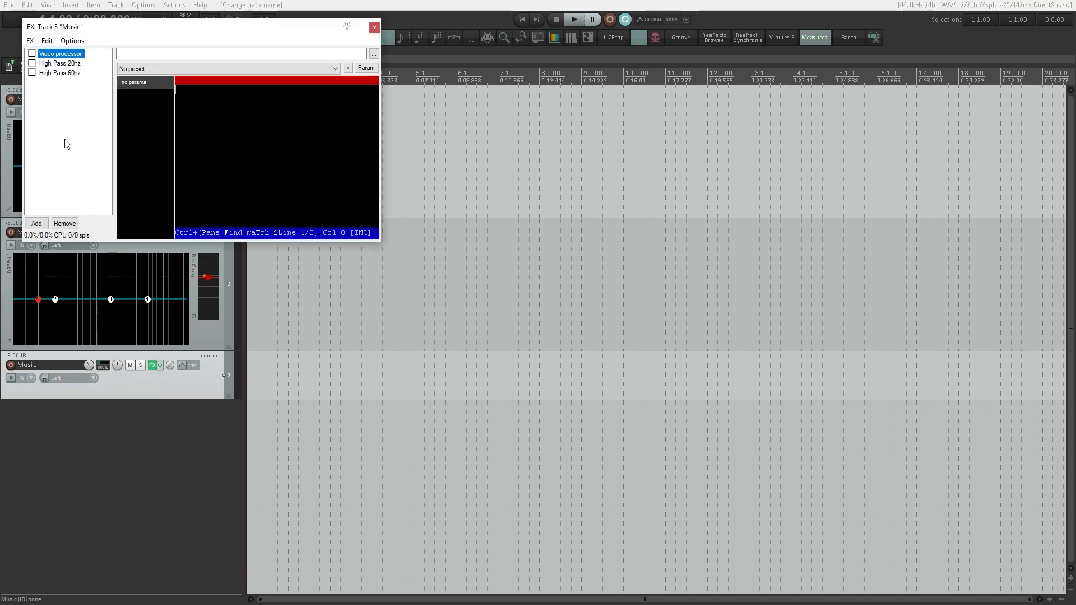
double_click(68, 143)
double_click(541, 230)
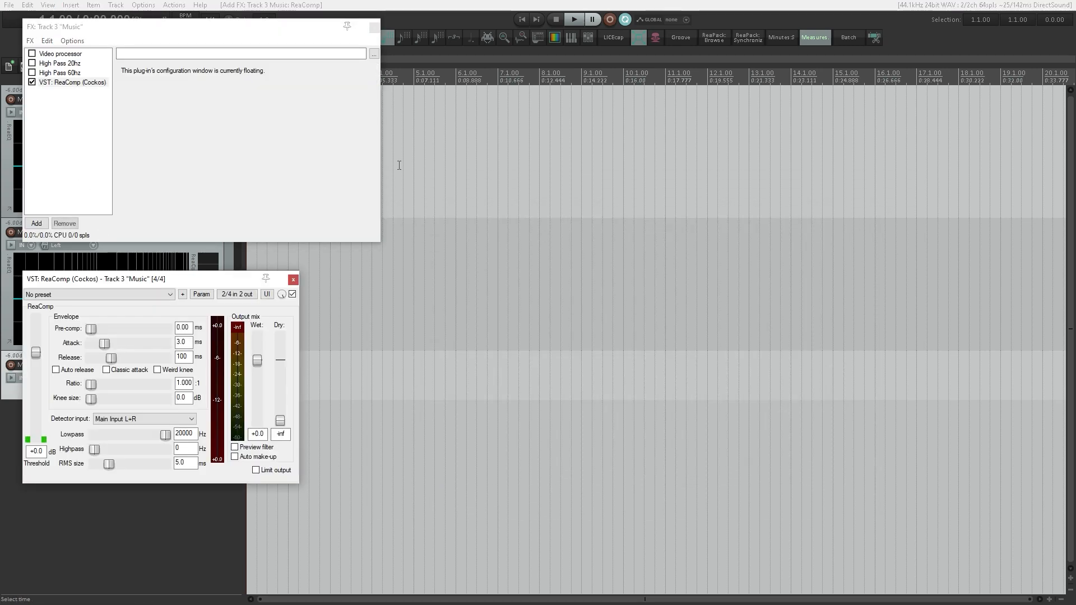
left_click_drag(202, 276, 597, 276)
left_click(373, 28)
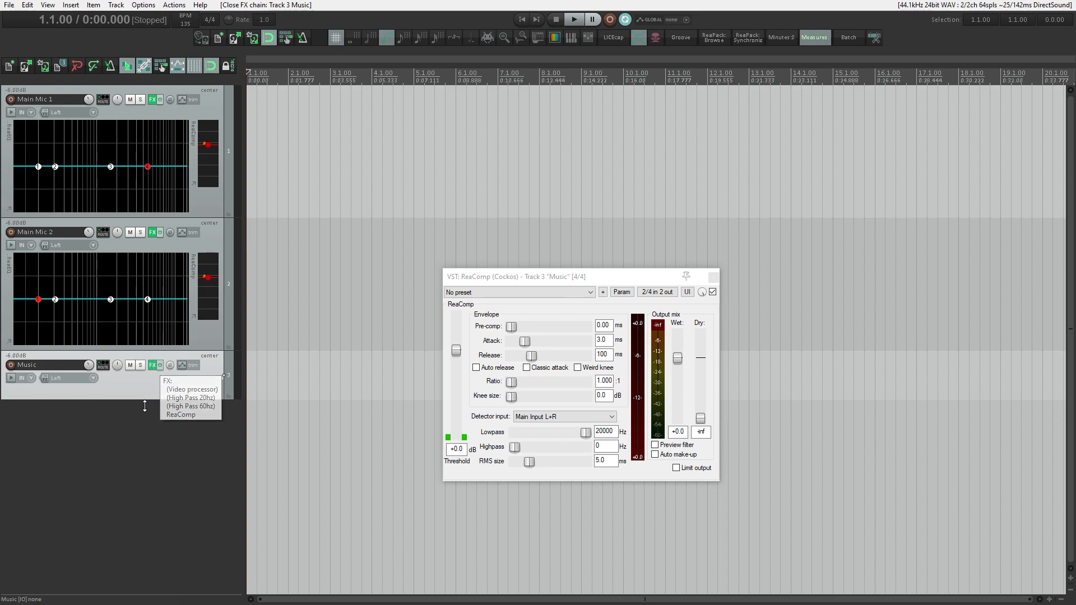
Enlarge the Music track and send Main Mic 2 to it on receiving channels 3/4
left_click_drag(144, 402, 144, 427)
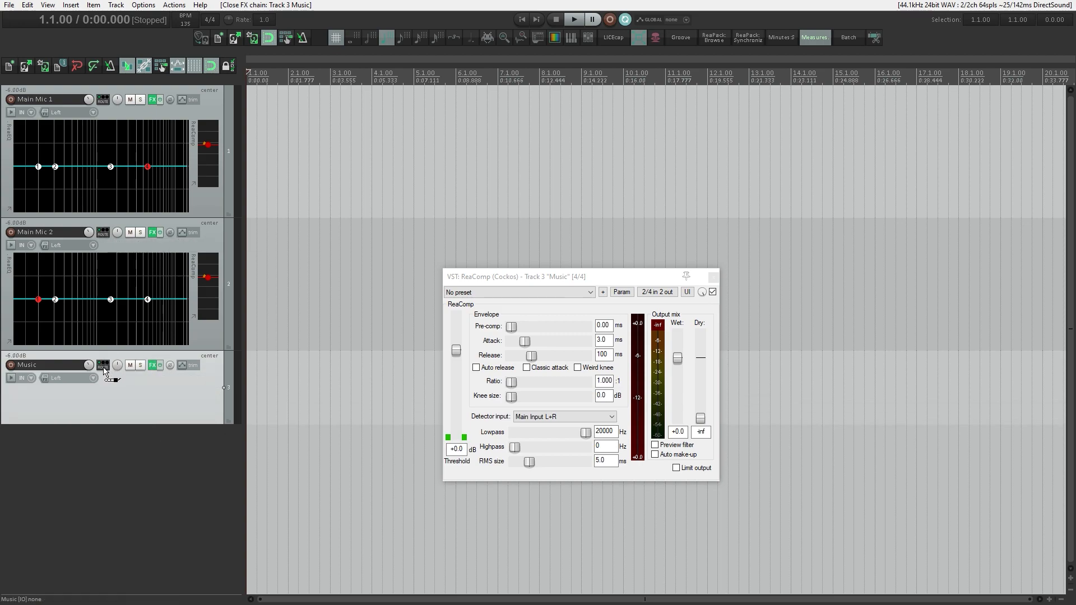
left_click_drag(103, 370, 102, 237)
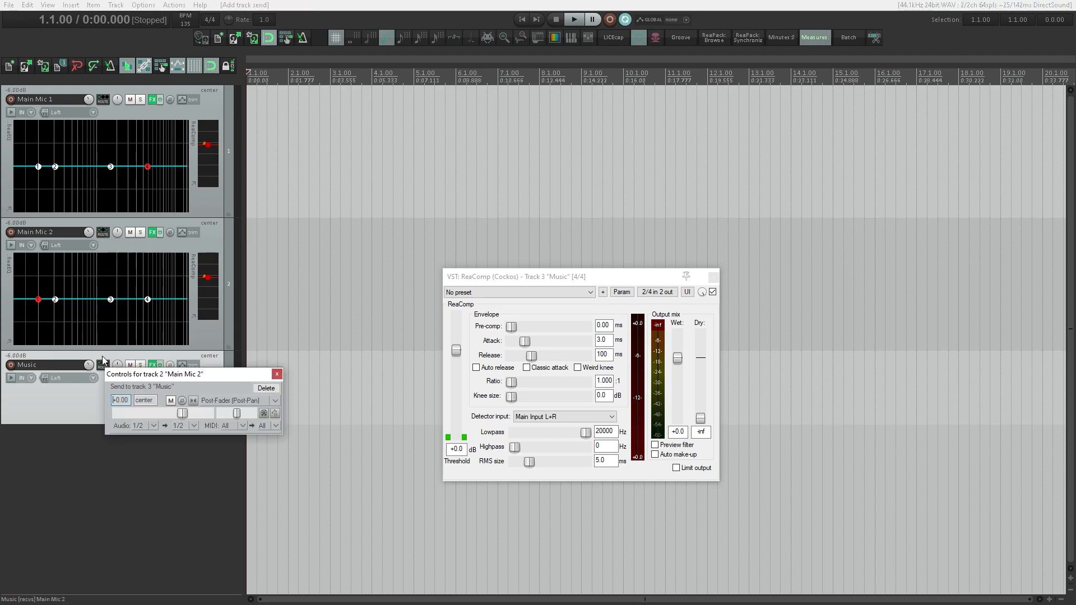
left_click(195, 426)
mouse_move(224, 475)
left_click(342, 473)
left_click(276, 374)
Send Main Mic 1 to the Music track's channels 3/4 and check both receives in the Music track's routing
left_click_drag(102, 99, 120, 388)
left_click(197, 422)
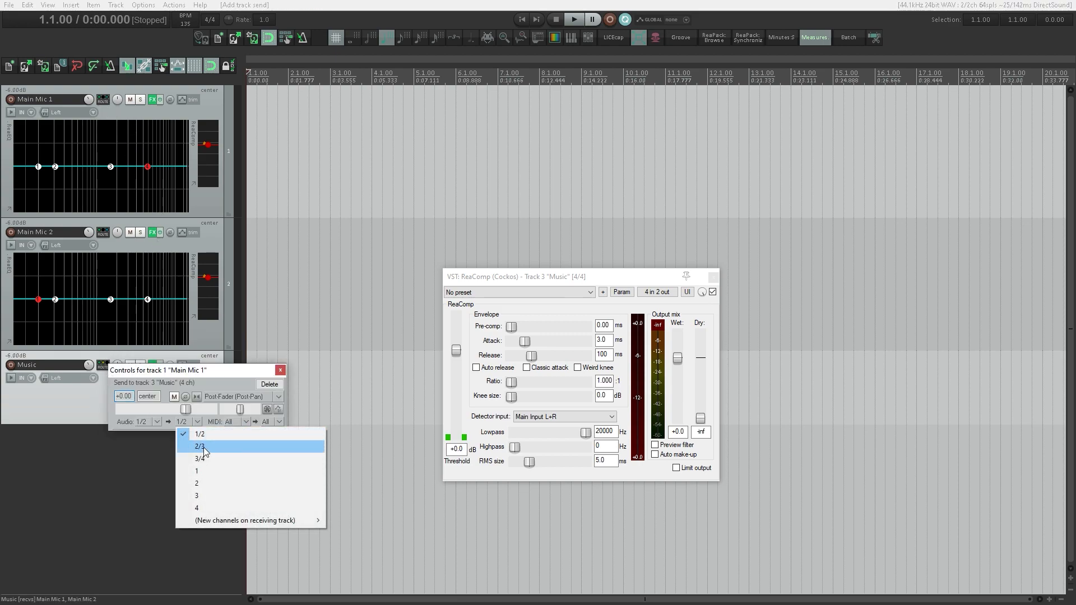
left_click(203, 456)
left_click(280, 369)
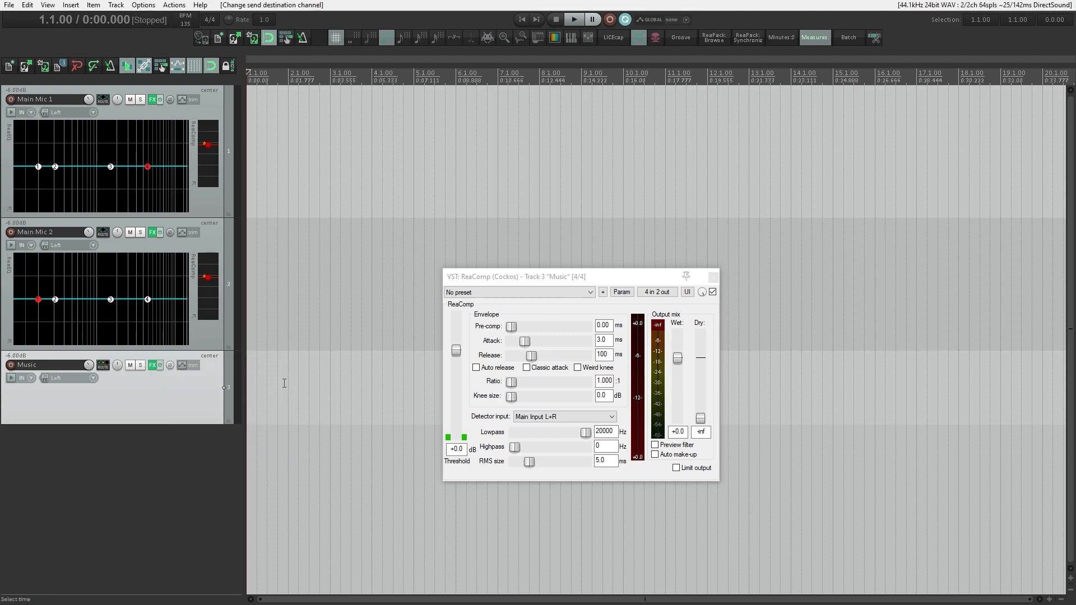
left_click(102, 367)
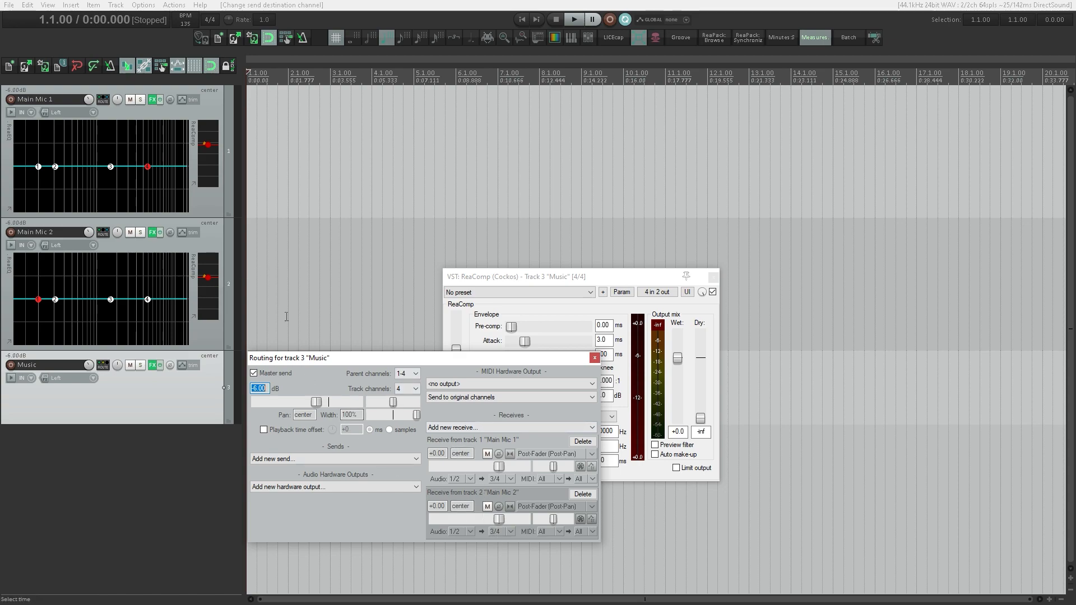
left_click(594, 357)
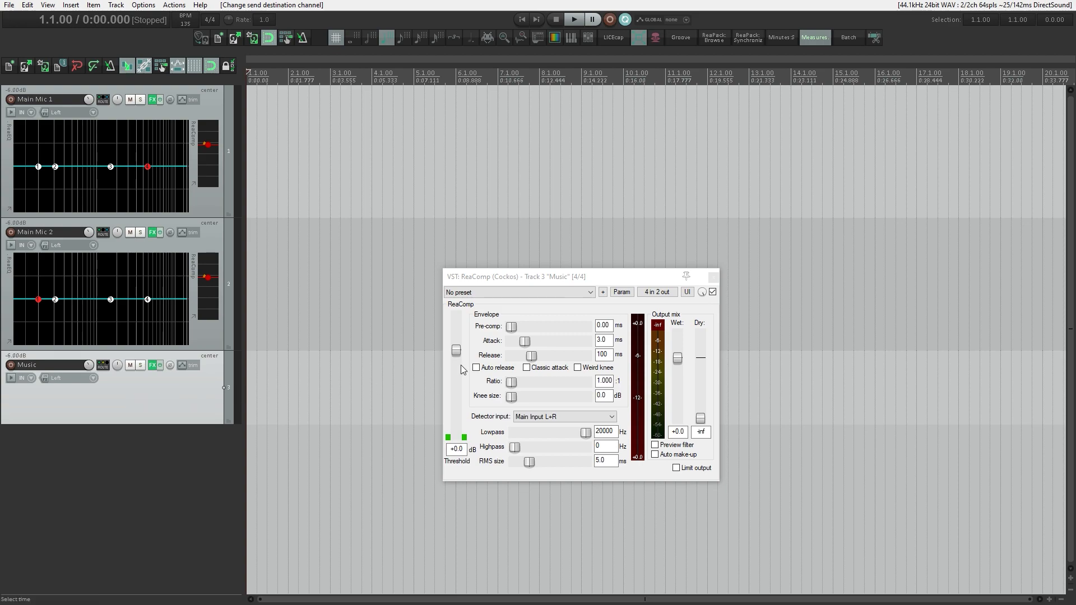
Set the Music track's ReaComp detector input to Auxiliary Input L+R and its ratio to 6:1
left_click(549, 417)
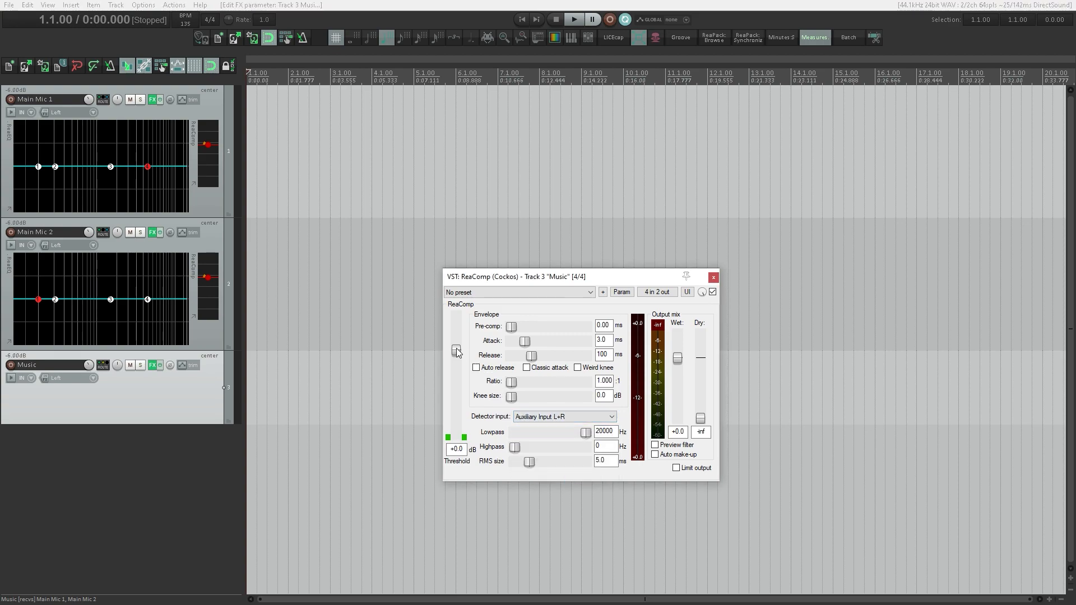
left_click(598, 381)
type("6")
Embed the Music track's ReaComp in its track control panel, make the track taller and close the compressor window
right_click(595, 280)
left_click(644, 300)
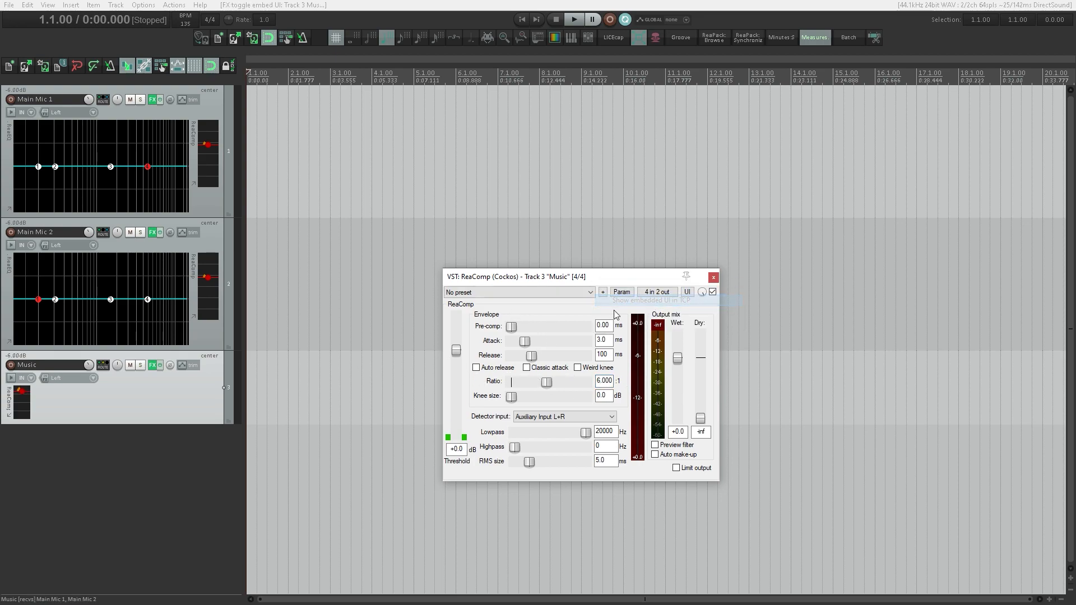
left_click_drag(160, 424, 161, 445)
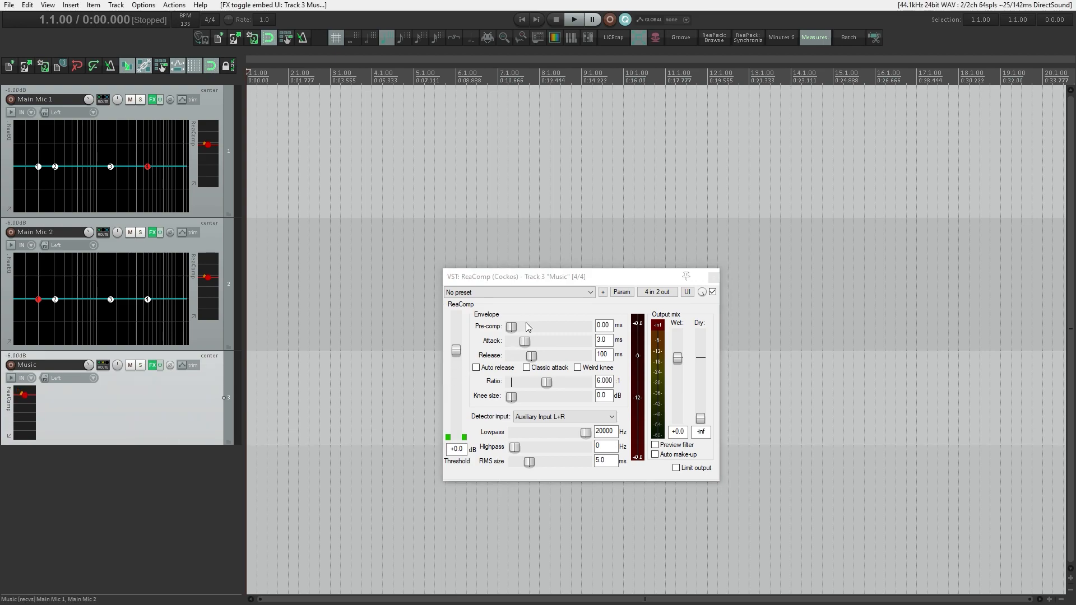
left_click(714, 277)
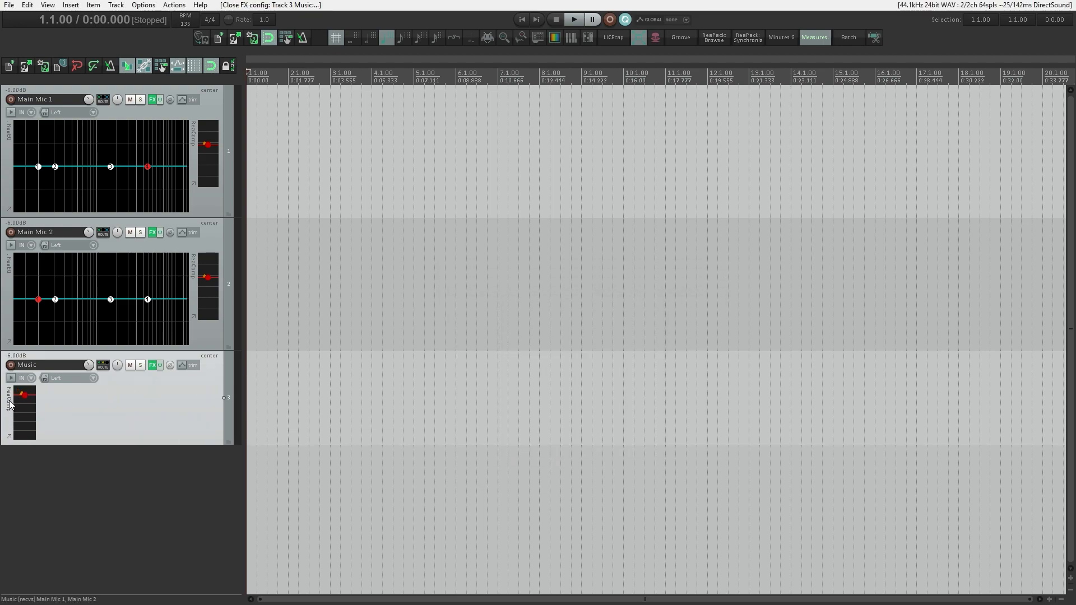
Rename the Music track's ReaComp instance as Ducking and close its effects chain
left_click(153, 365)
key("F2")
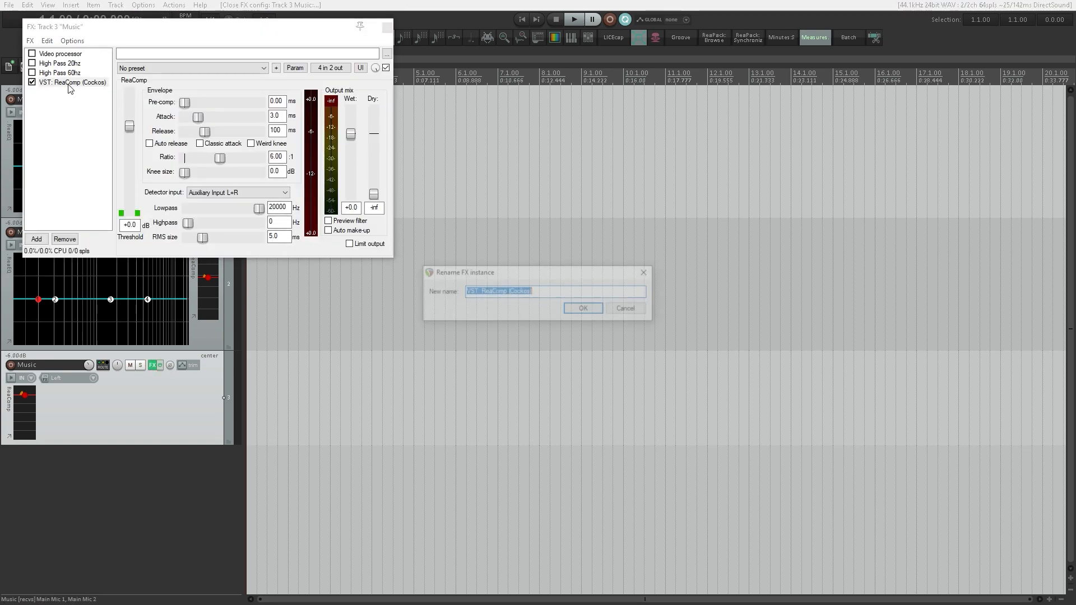
type("Ducking")
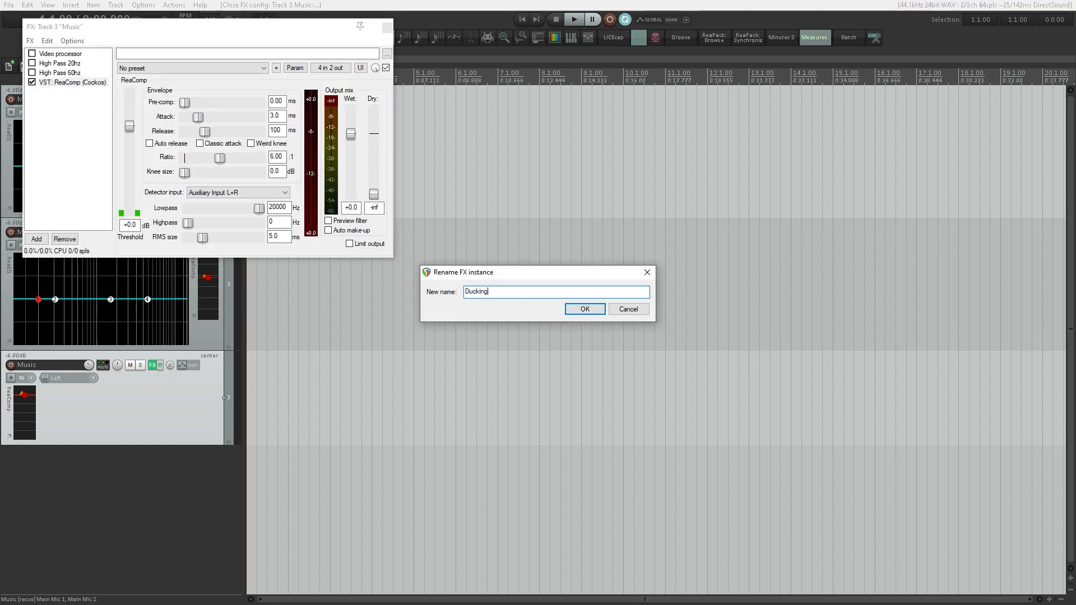
key("Return")
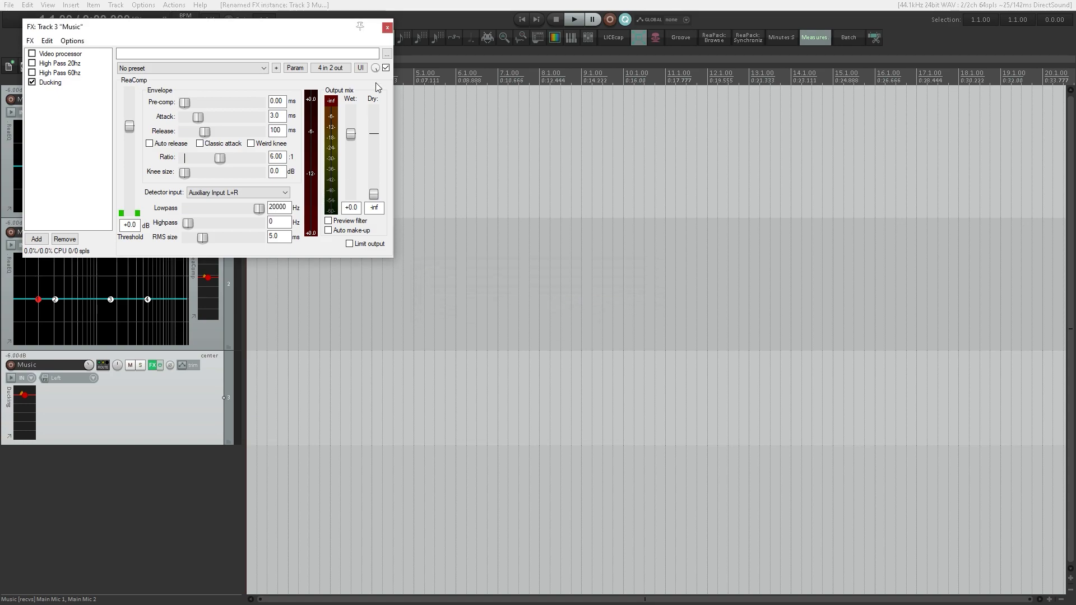
left_click(387, 28)
mouse_move(25, 396)
left_mouse_down()
mouse_move(22, 417)
mouse_move(24, 398)
left_mouse_up()
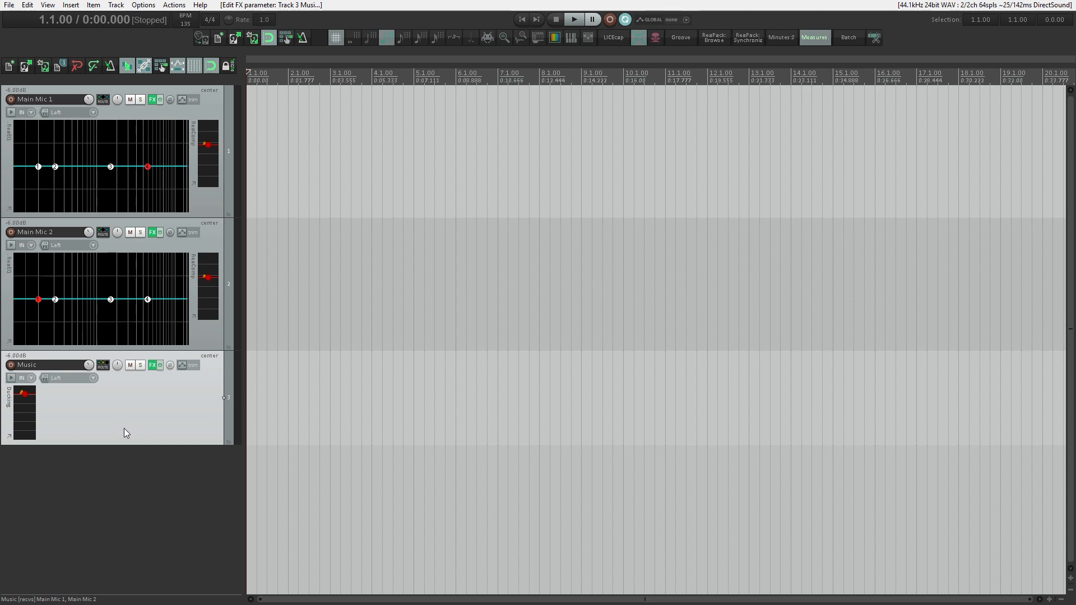
Duplicate the Music track with its effects and sends, and name the copy SFX
key("ctrl+d")
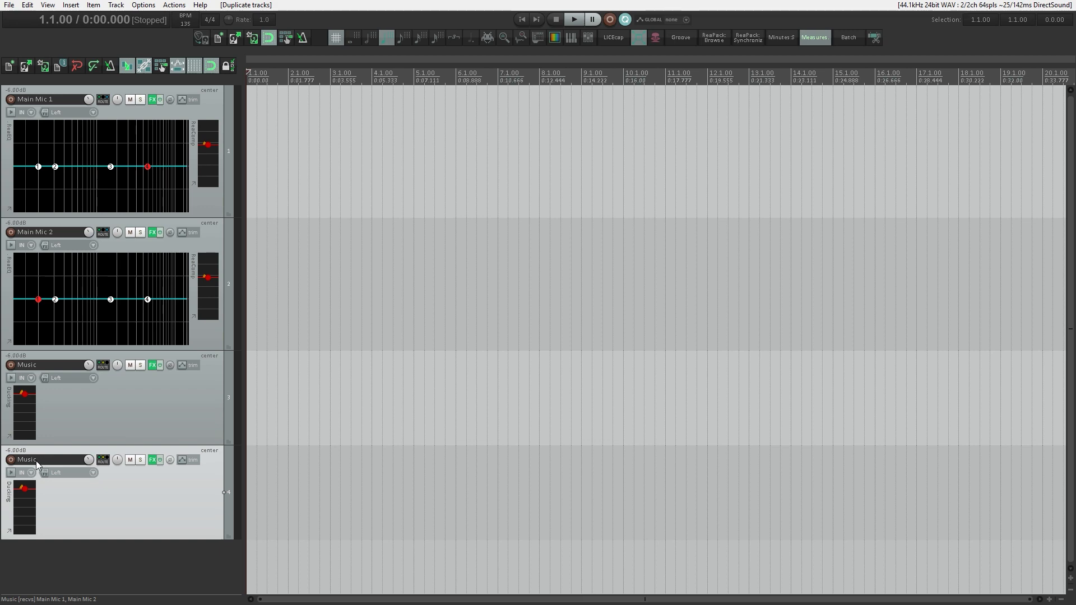
left_click(41, 464)
double_click(41, 464)
type("SFX")
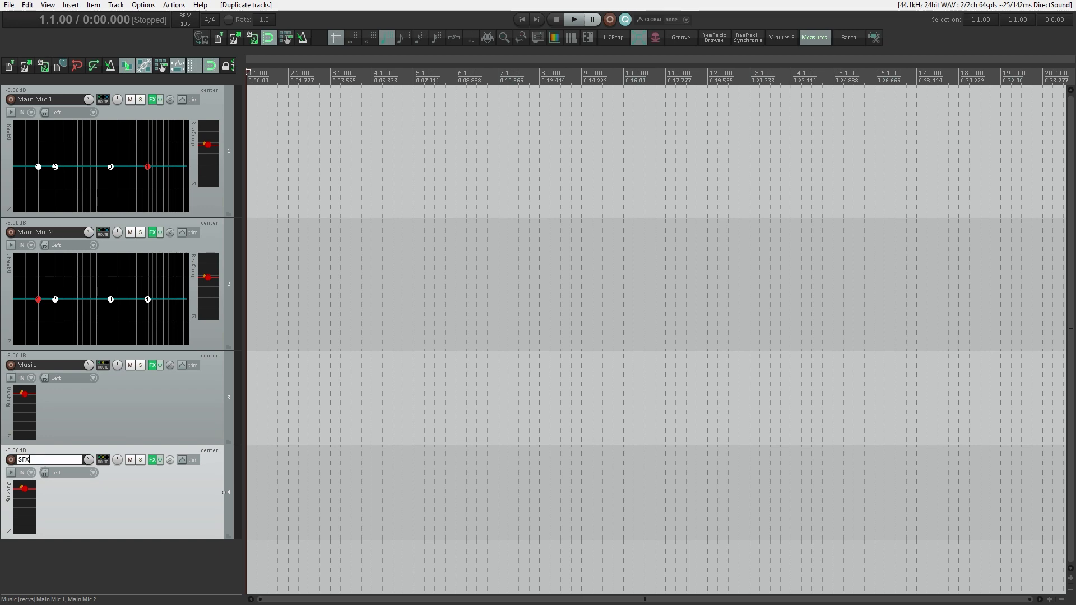
key("Return")
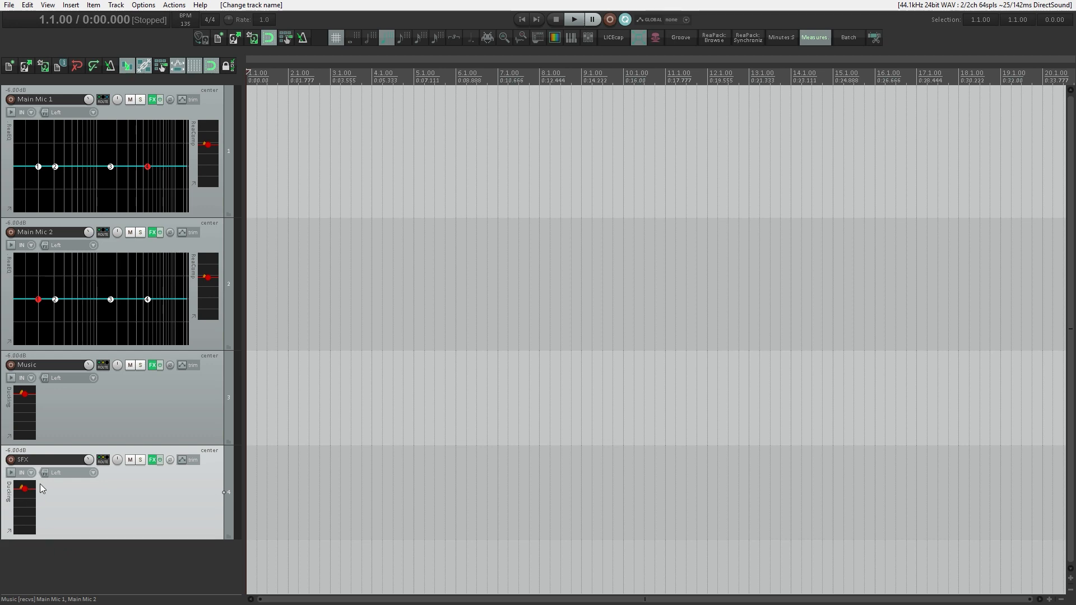
Open the SFX track's Ducking compressor, try its embedded controls and reset wet level and threshold to 0.0 dB
mouse_move(23, 492)
left_click(151, 459)
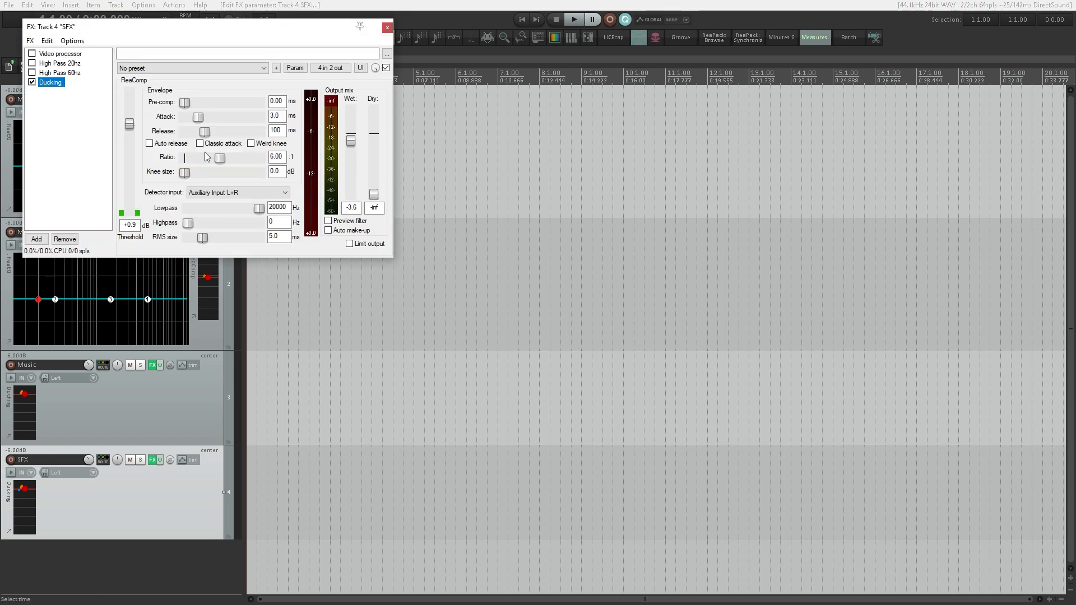
left_click(23, 496)
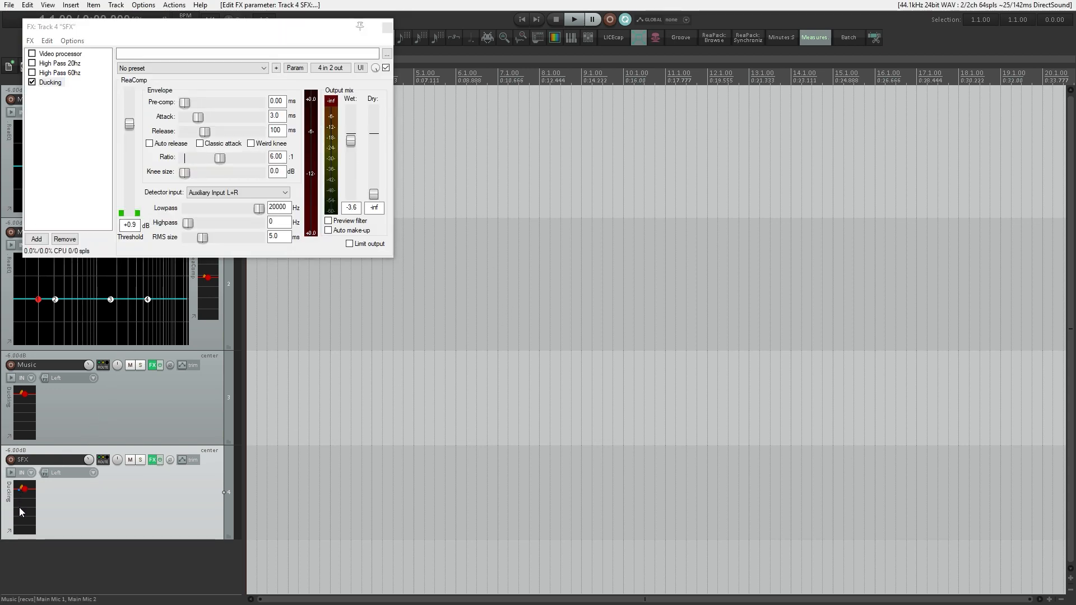
mouse_move(20, 524)
left_mouse_down()
mouse_move(24, 508)
mouse_move(24, 536)
mouse_move(24, 512)
mouse_move(23, 524)
left_mouse_up()
left_click_drag(350, 162, 352, 138)
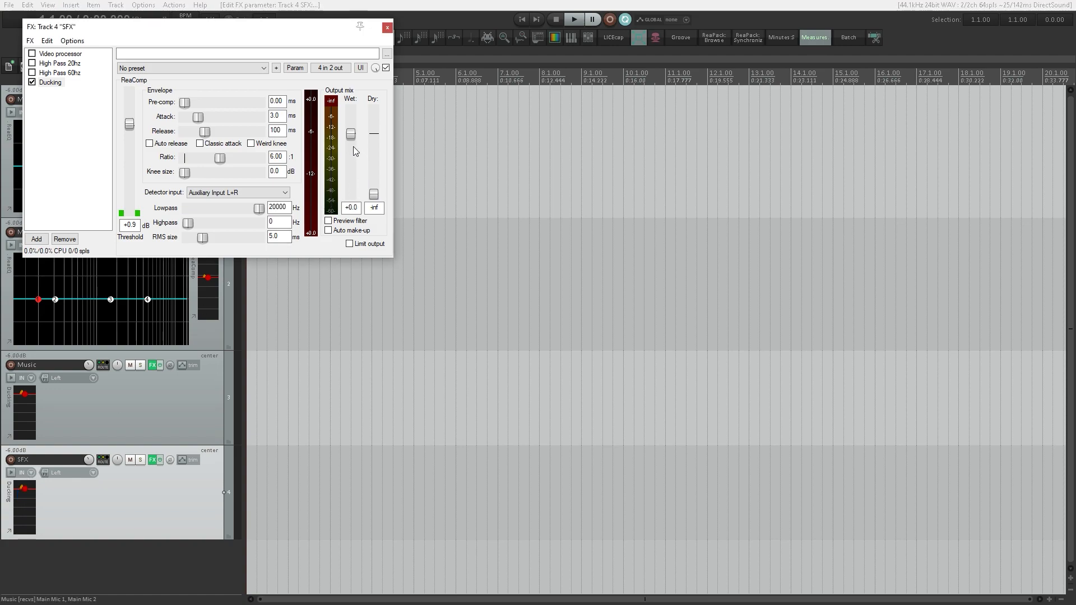
mouse_move(24, 489)
left_mouse_down()
mouse_move(24, 511)
mouse_move(25, 494)
left_mouse_up()
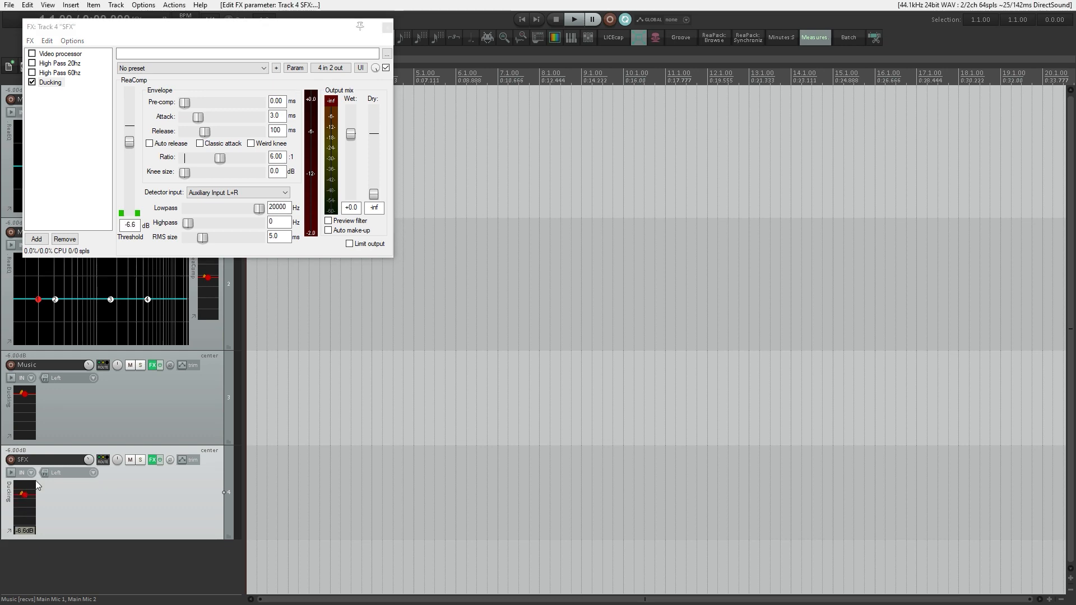
double_click(133, 146)
Set the SFX track's Ducking compressor ratio to 3:1 and close the effects chain
mouse_move(26, 491)
left_mouse_down()
mouse_move(24, 522)
mouse_move(35, 445)
mouse_move(32, 474)
left_mouse_up()
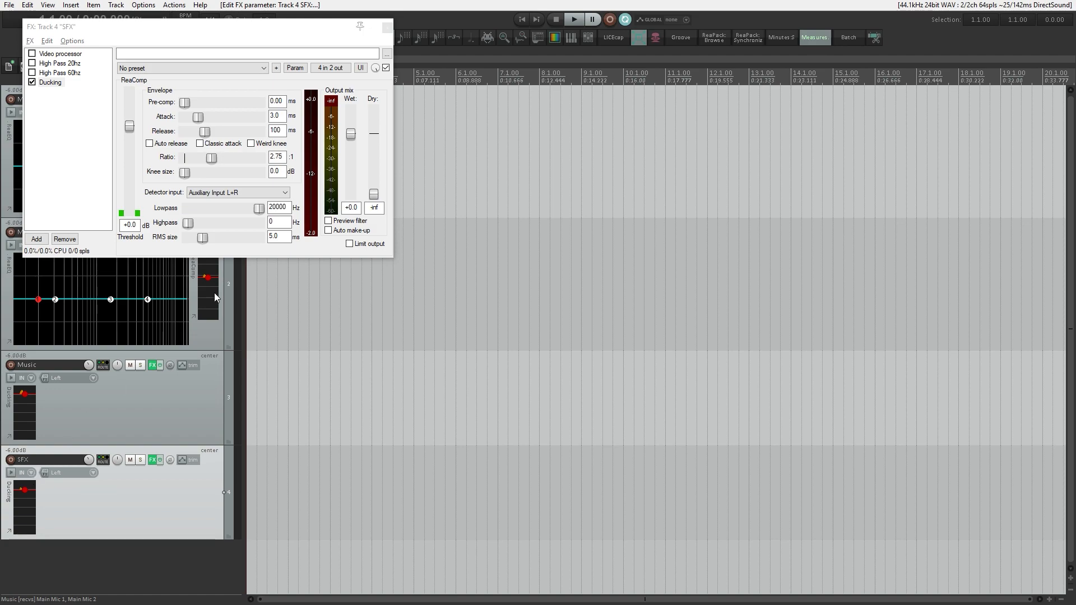
double_click(277, 158)
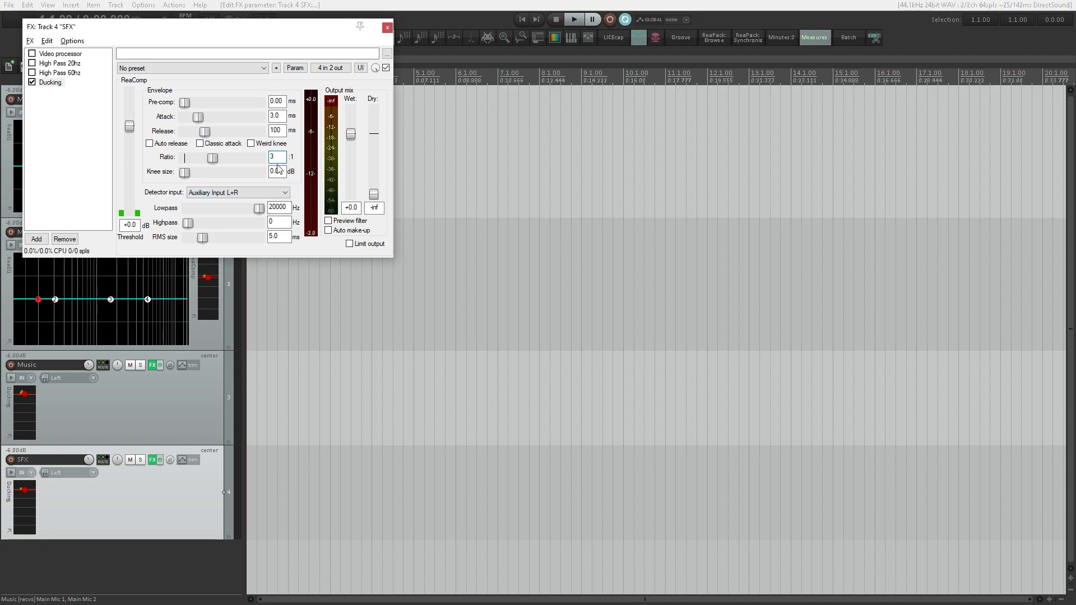
left_click(387, 28)
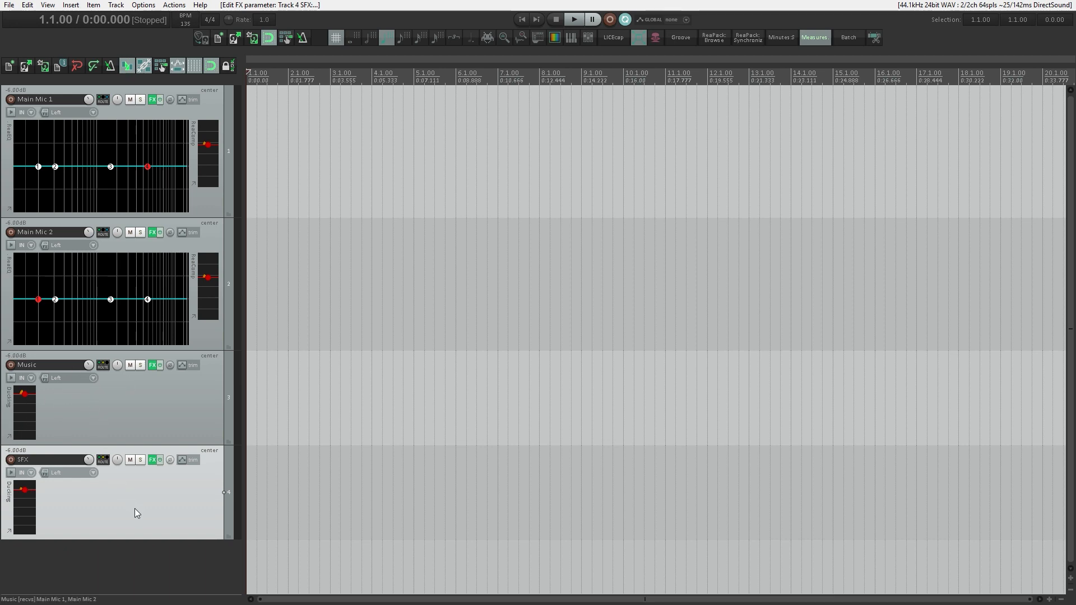
Add five bands to Main Mic 1's embedded ReaEQ, including a high boost, a deep notch and a boost of about 3.7 dB at 802 Hz
left_click(361, 410)
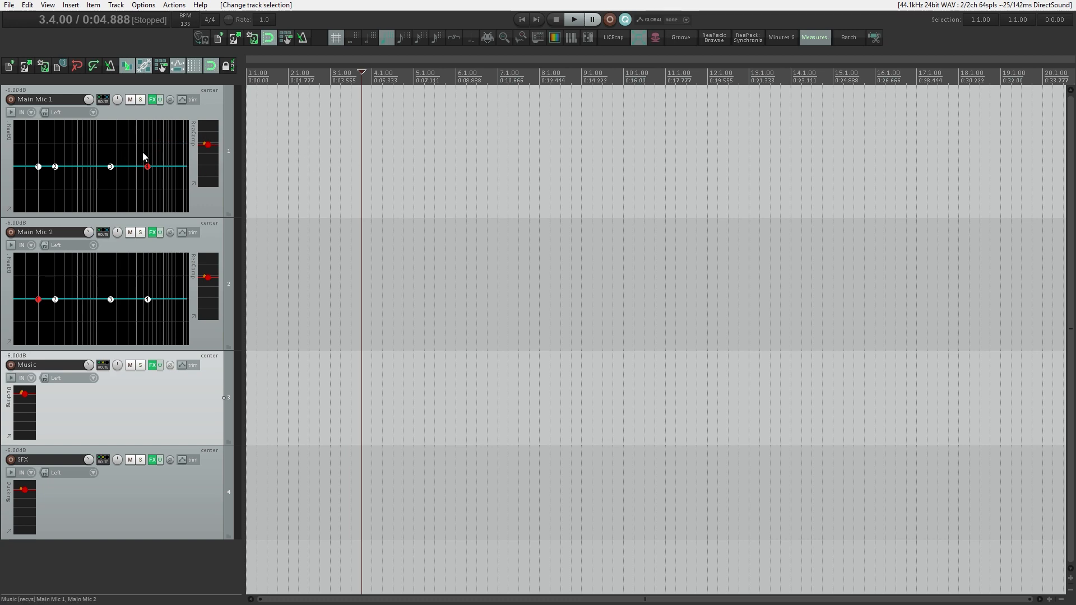
double_click(85, 165)
double_click(132, 167)
left_click_drag(132, 166, 143, 136)
double_click(91, 204)
mouse_move(92, 211)
left_mouse_down()
mouse_move(135, 213)
mouse_move(90, 196)
left_mouse_up()
double_click(113, 189)
double_click(91, 152)
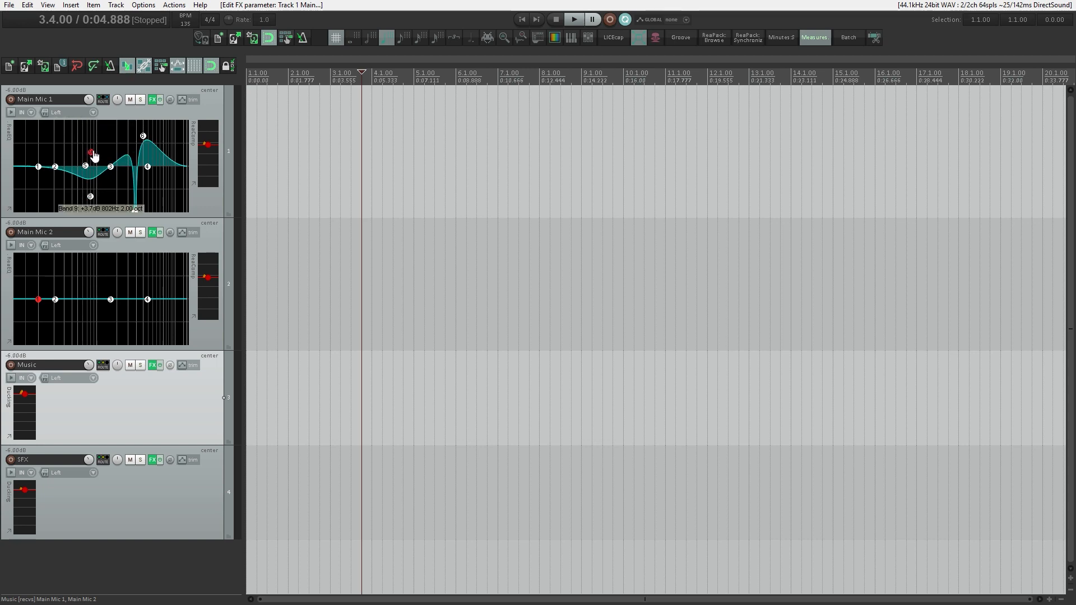
key("Delete")
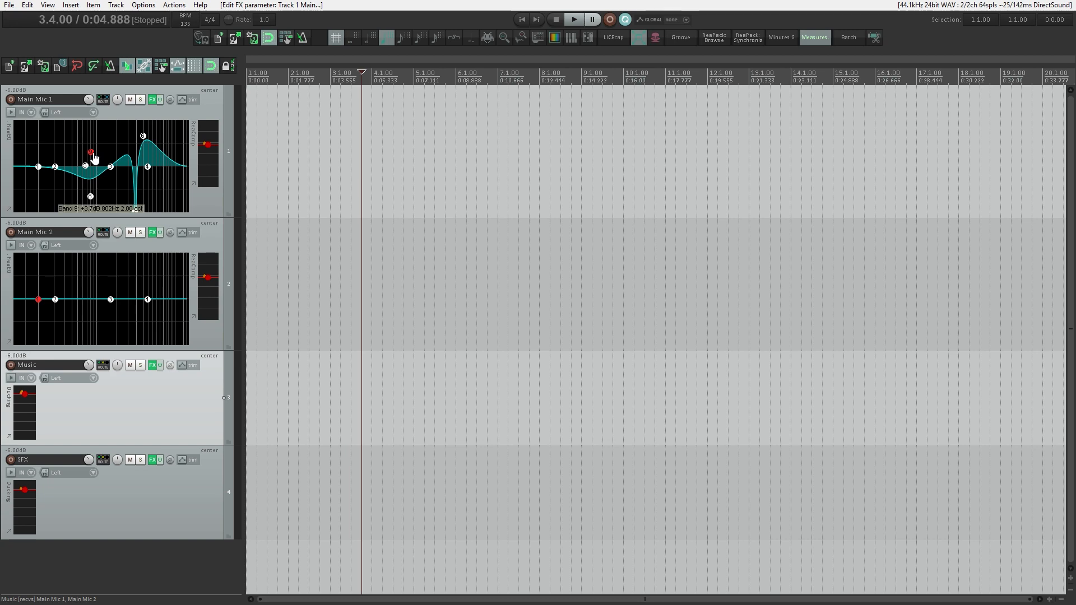
Add nine more boost and cut bands across the spectrum of Main Mic 1's embedded ReaEQ
double_click(72, 139)
double_click(117, 131)
double_click(113, 187)
double_click(160, 187)
double_click(56, 190)
double_click(50, 132)
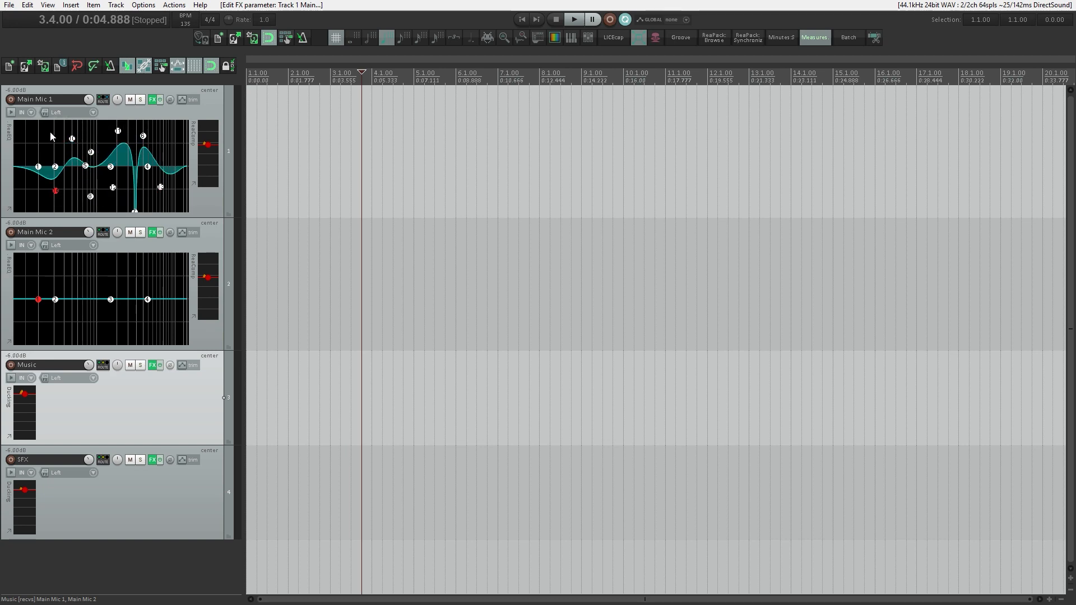
double_click(62, 181)
double_click(153, 136)
double_click(171, 191)
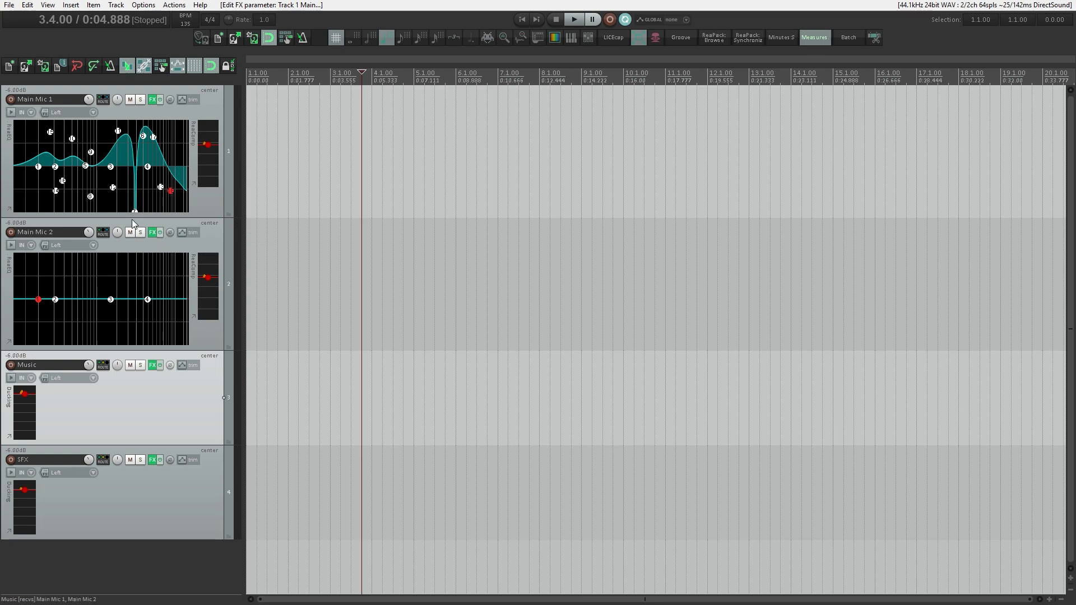
Add a track above Main Mic 1, make it the folder parent of the other tracks and name it Master
key("ctrl+t")
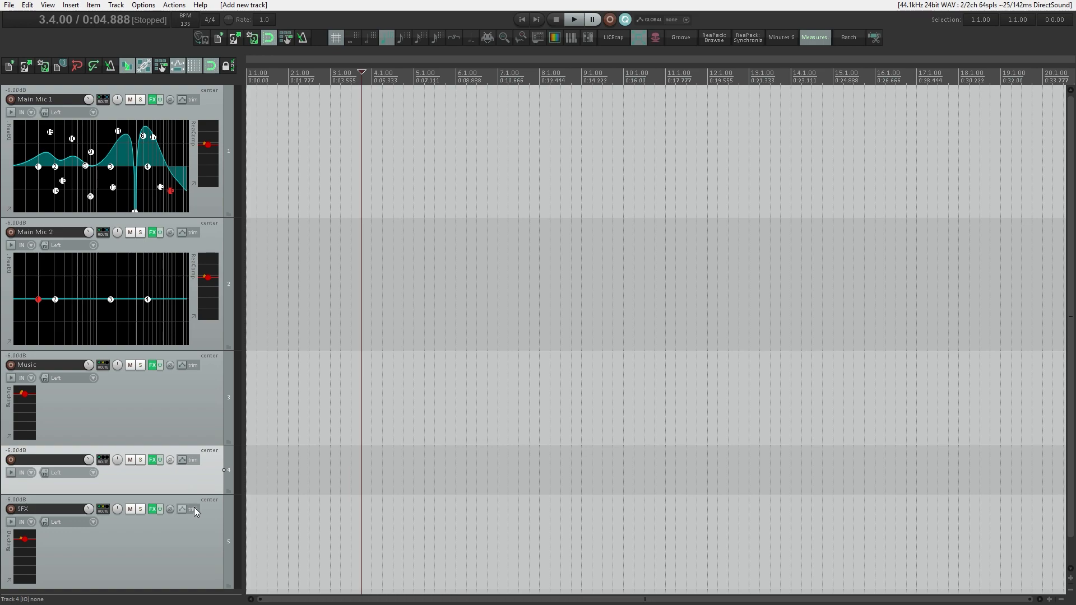
left_click_drag(230, 478, 206, 112)
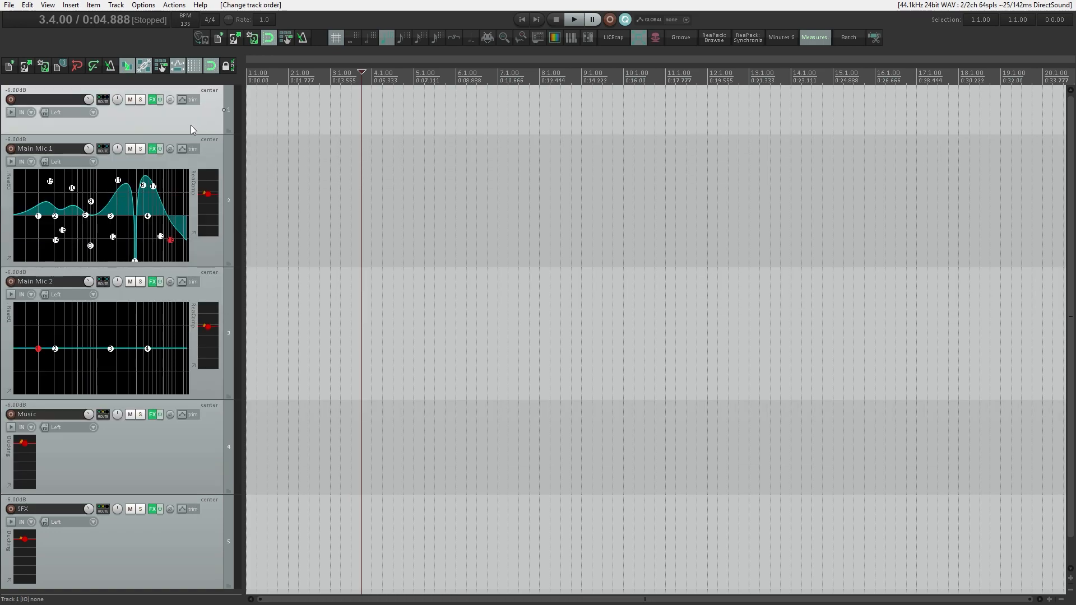
left_click(230, 130)
key("F2")
type("M")
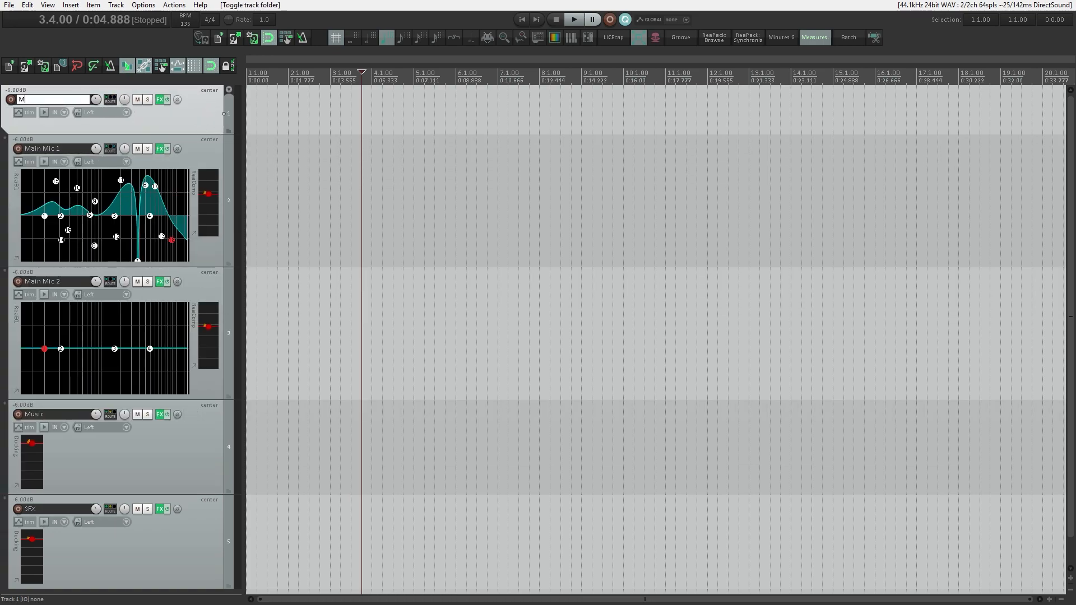
type("aster")
key("Return")
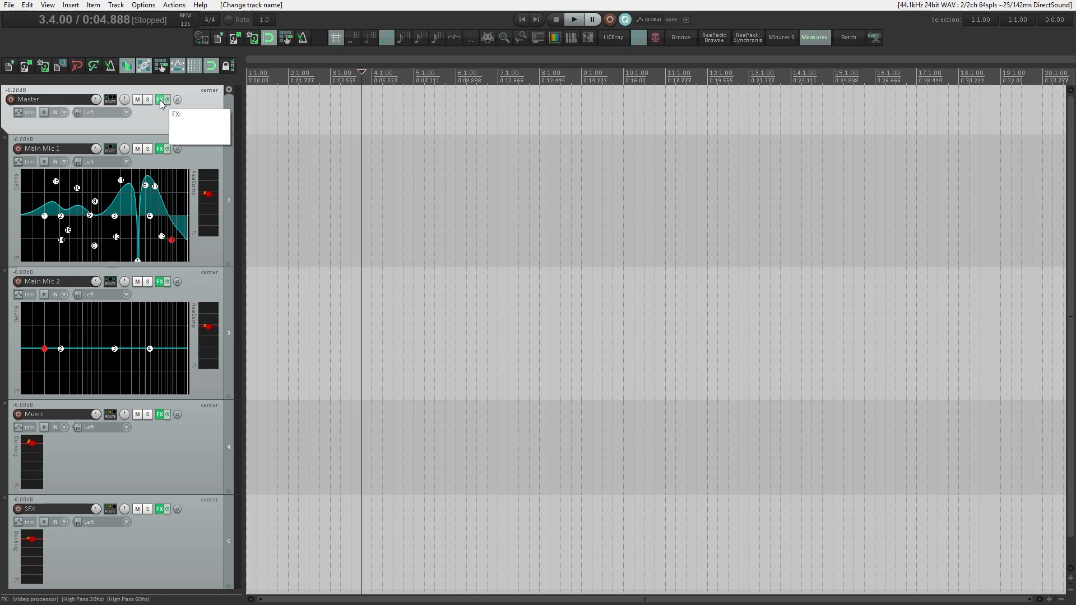
Browse all available plugins for Main Mic 1's effects chain without adding any, and close both effects windows
scroll(193, 286, "down", 1)
scroll(194, 303, "up", 1)
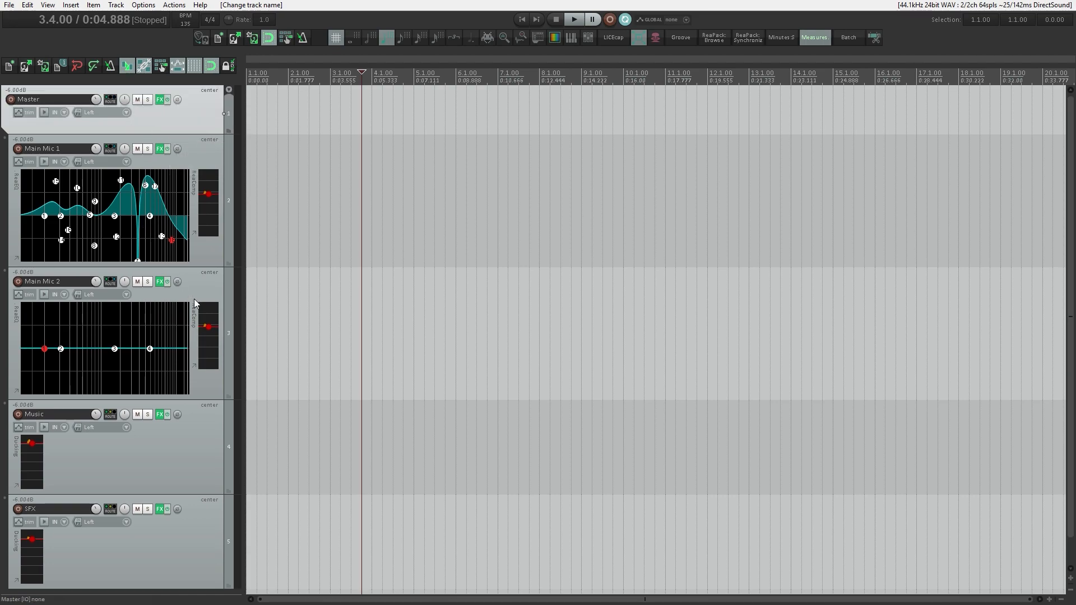
left_click(159, 149)
double_click(542, 170)
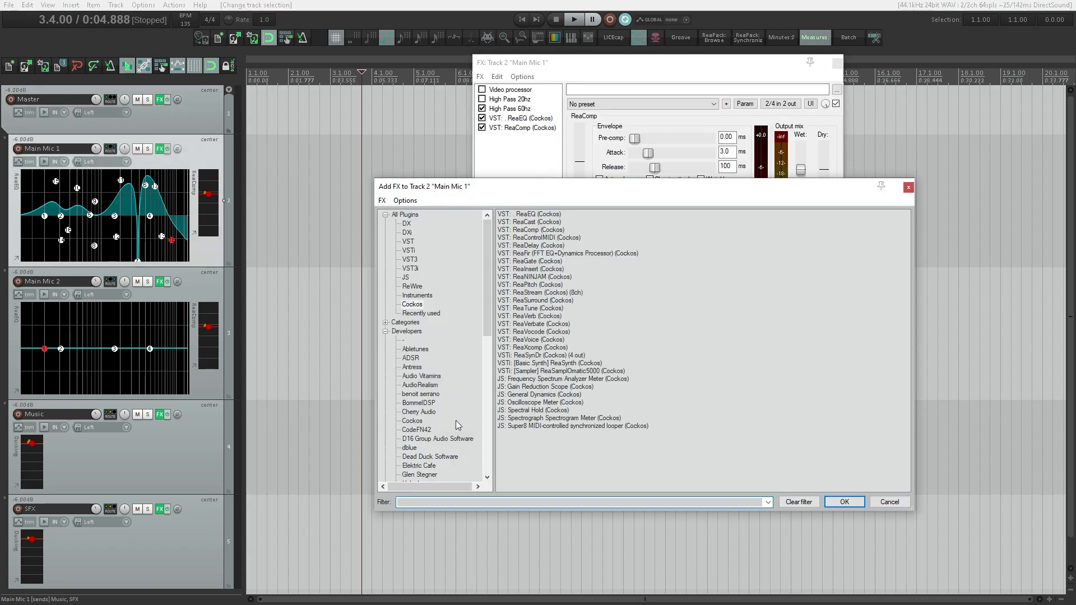
left_click(404, 214)
left_click_drag(513, 490, 464, 475)
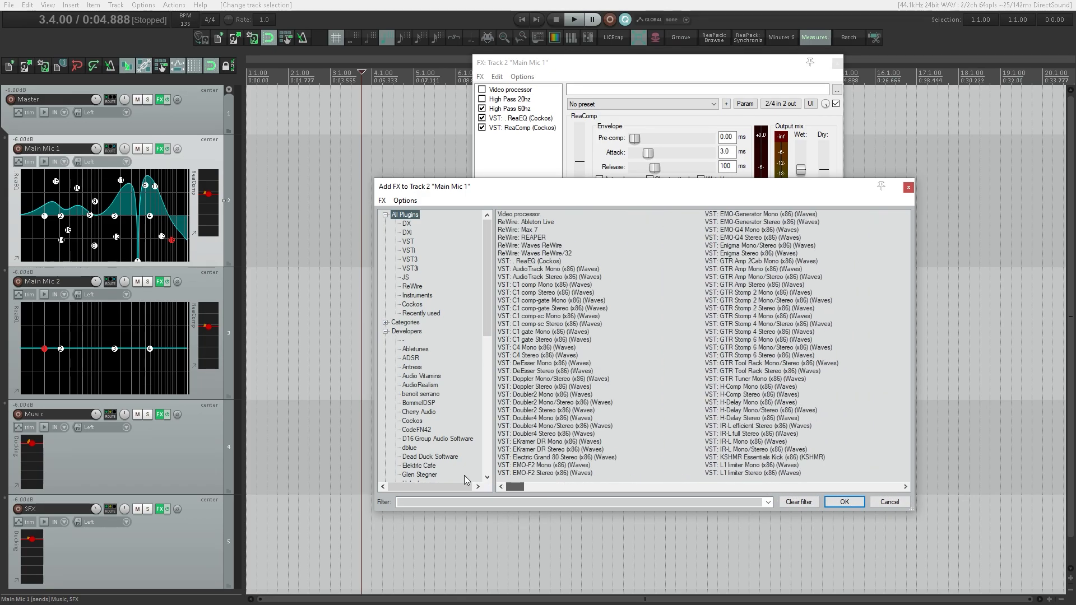
left_click(910, 187)
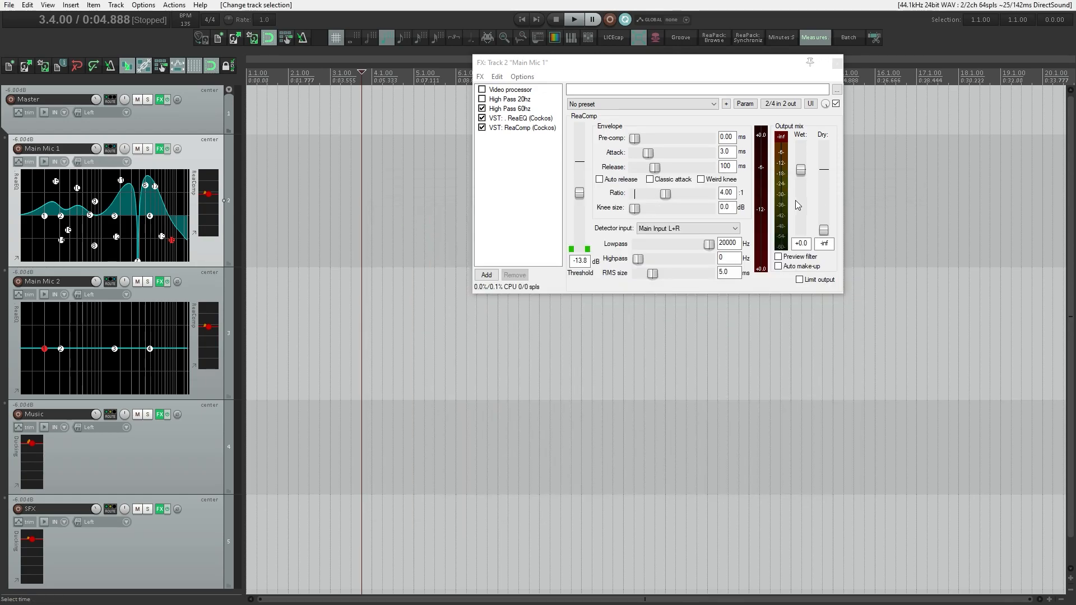
left_click(837, 62)
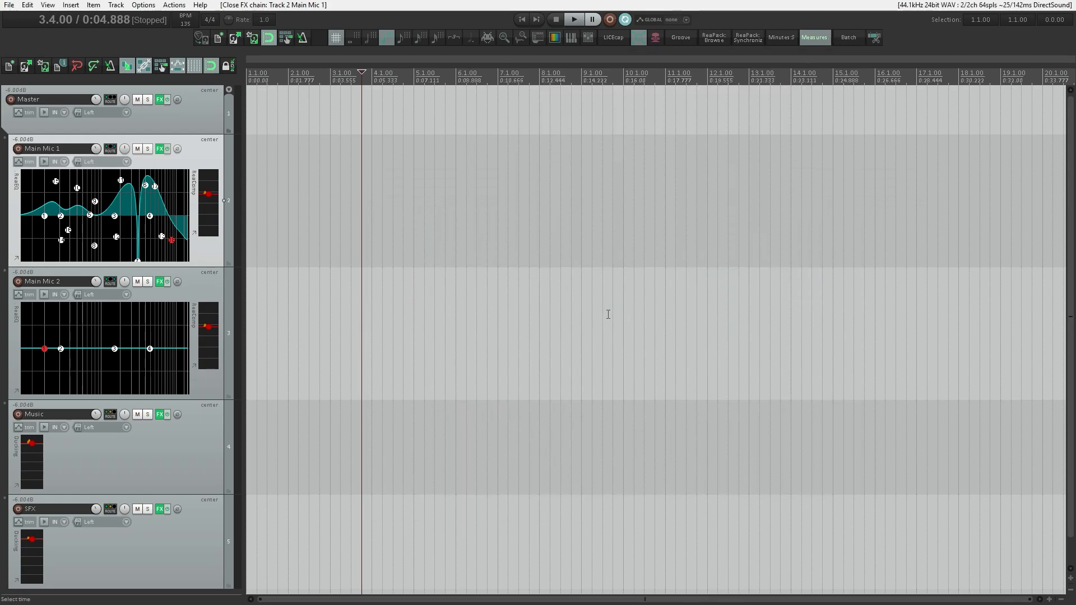